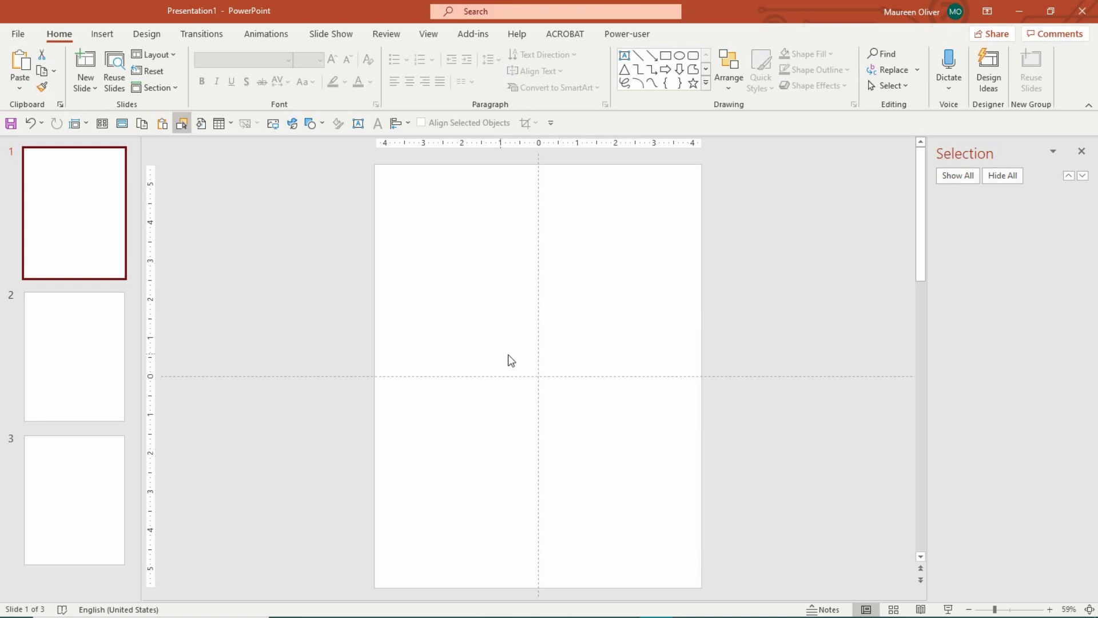
Drag Goat.png from the FILLINPOWERPOINT folder onto slide 1 of the presentation.
mouse_move(363, 616)
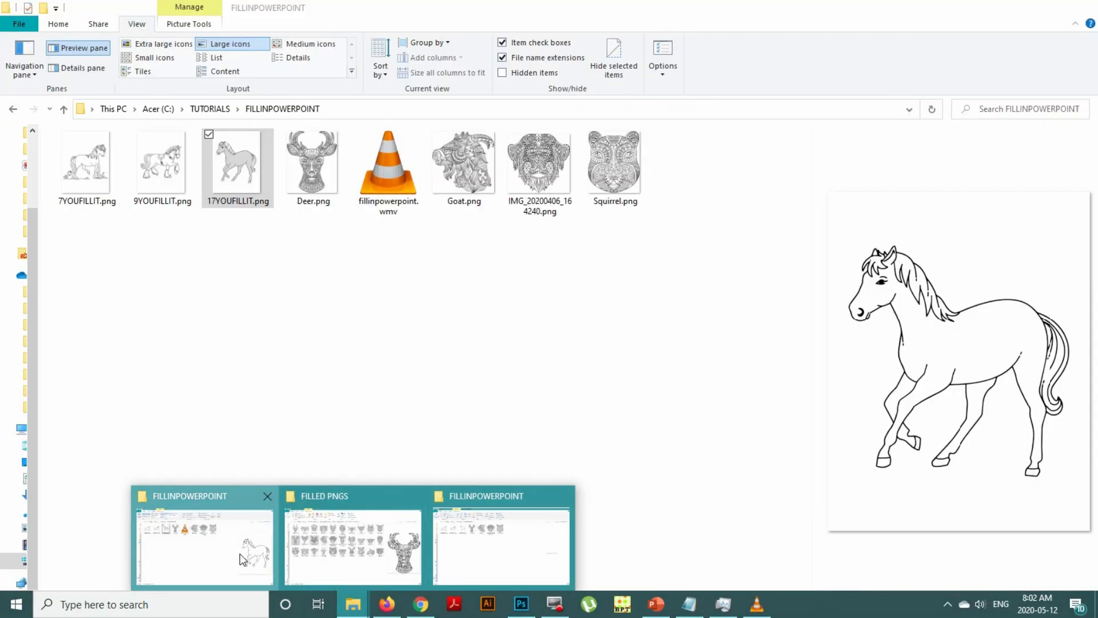
left_click(239, 554)
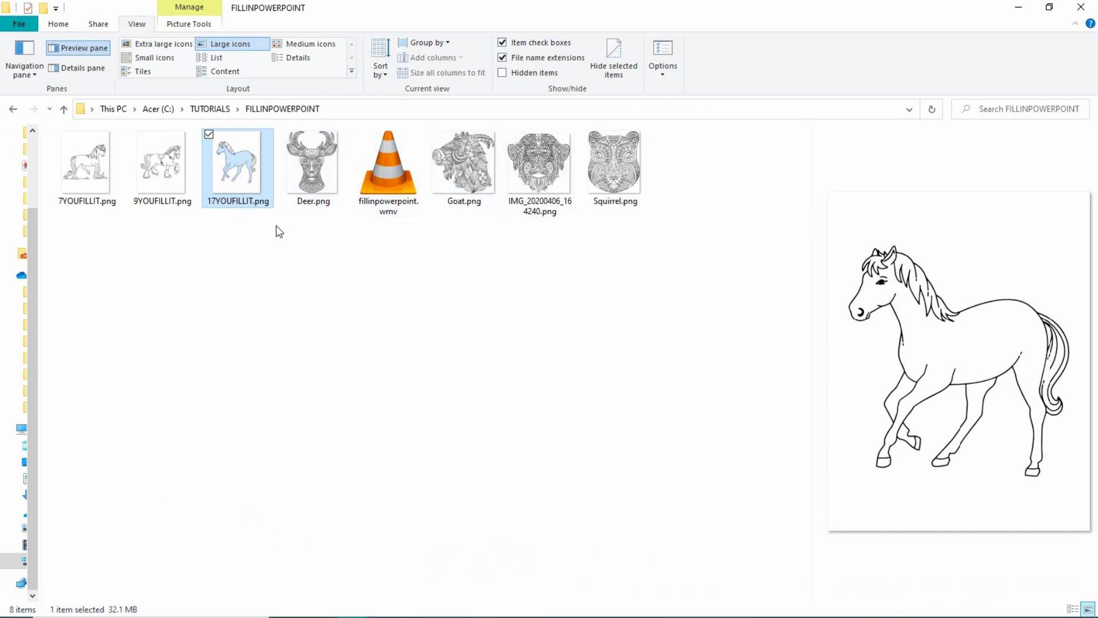
left_click(473, 175)
left_click_drag(470, 186, 598, 480)
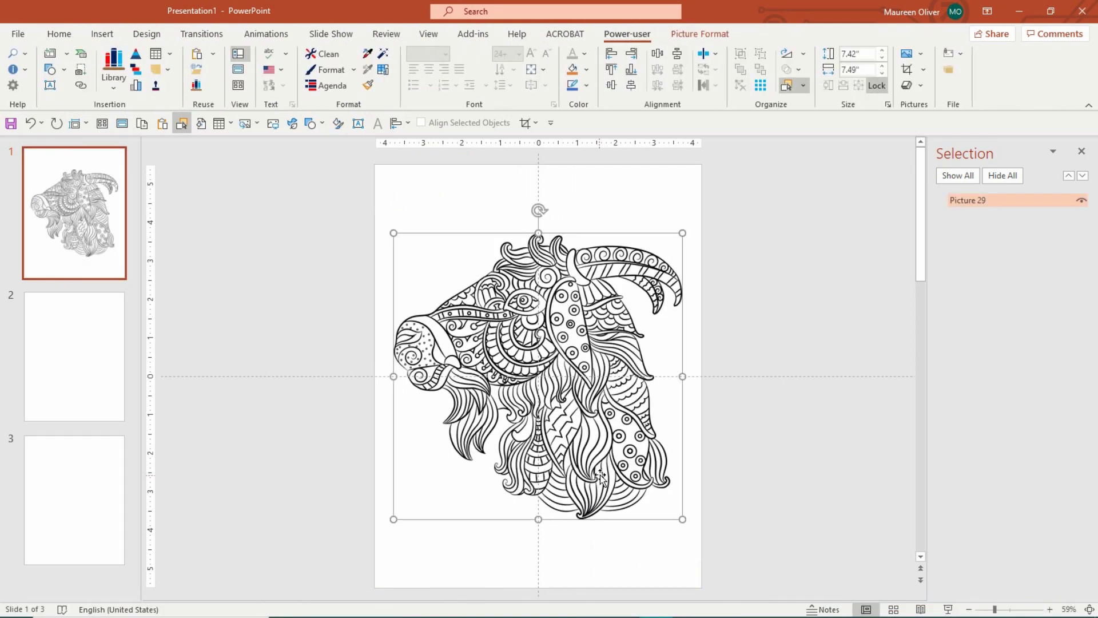
Insert the 17YOUFILLIT.png horse outline picture onto slide 1.
left_click(755, 326)
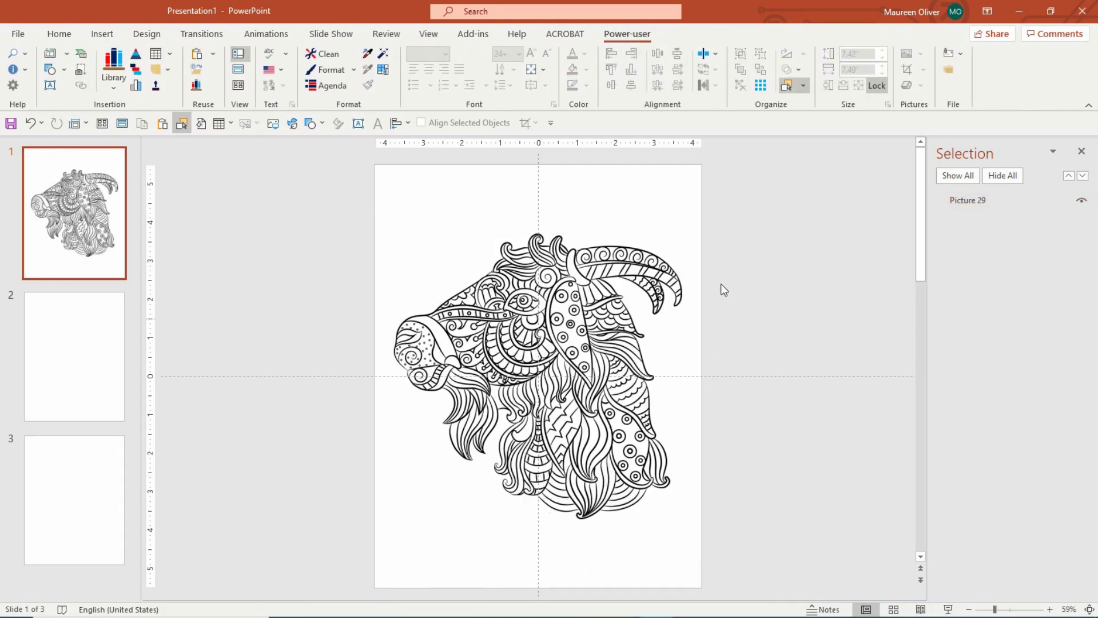
left_click(273, 124)
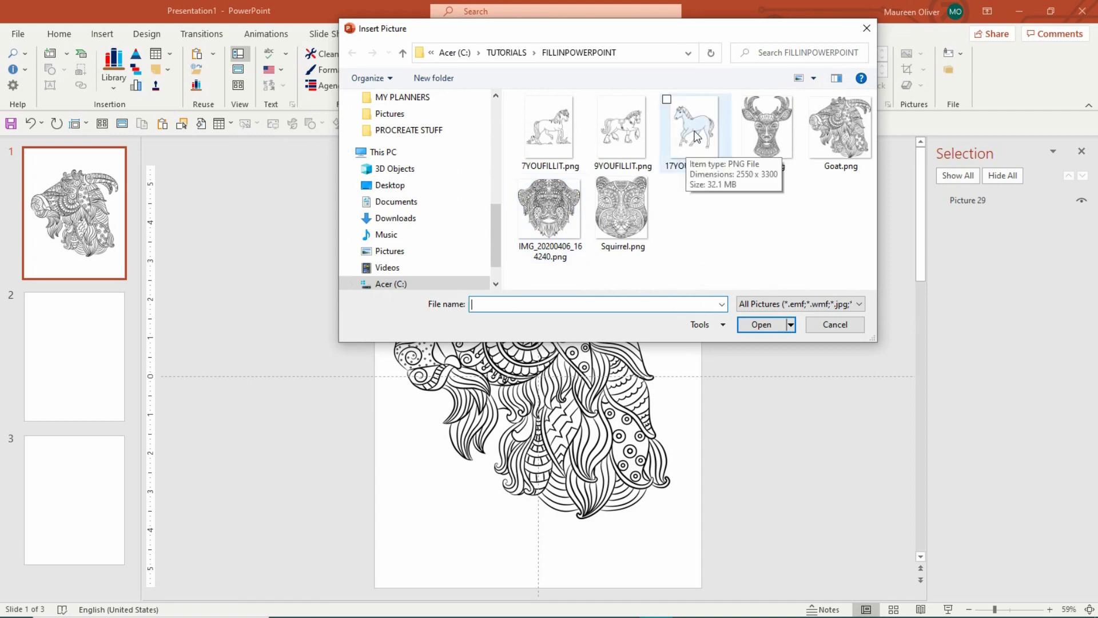
double_click(683, 150)
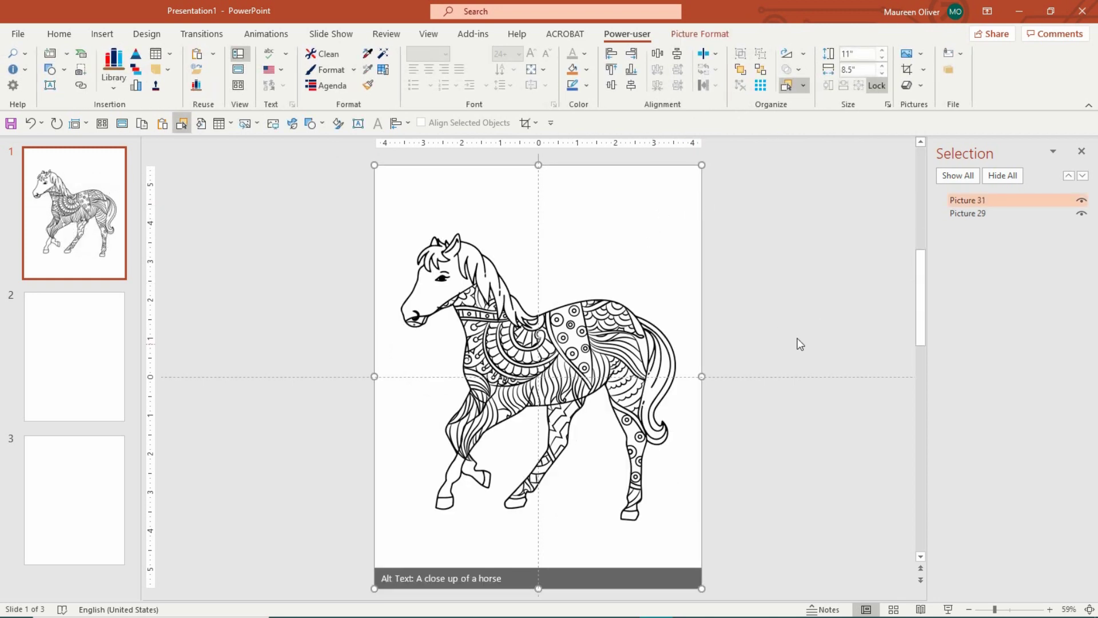
Try the horse over the goat pattern, then leave it to the left beside the goat.
left_click_drag(680, 213, 472, 213)
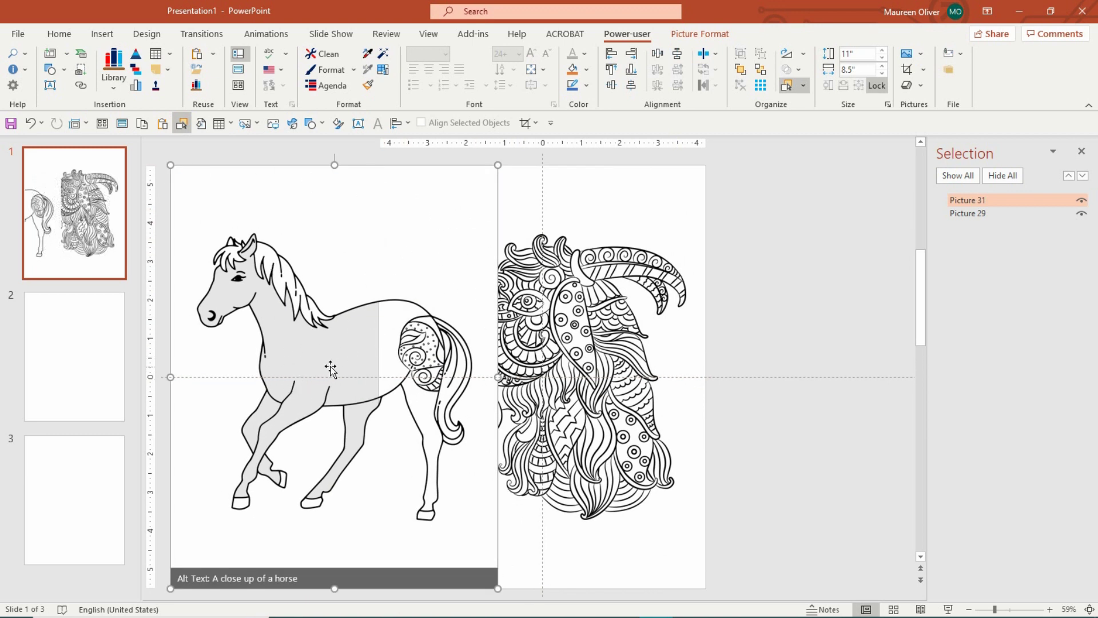
left_click_drag(420, 237, 624, 239)
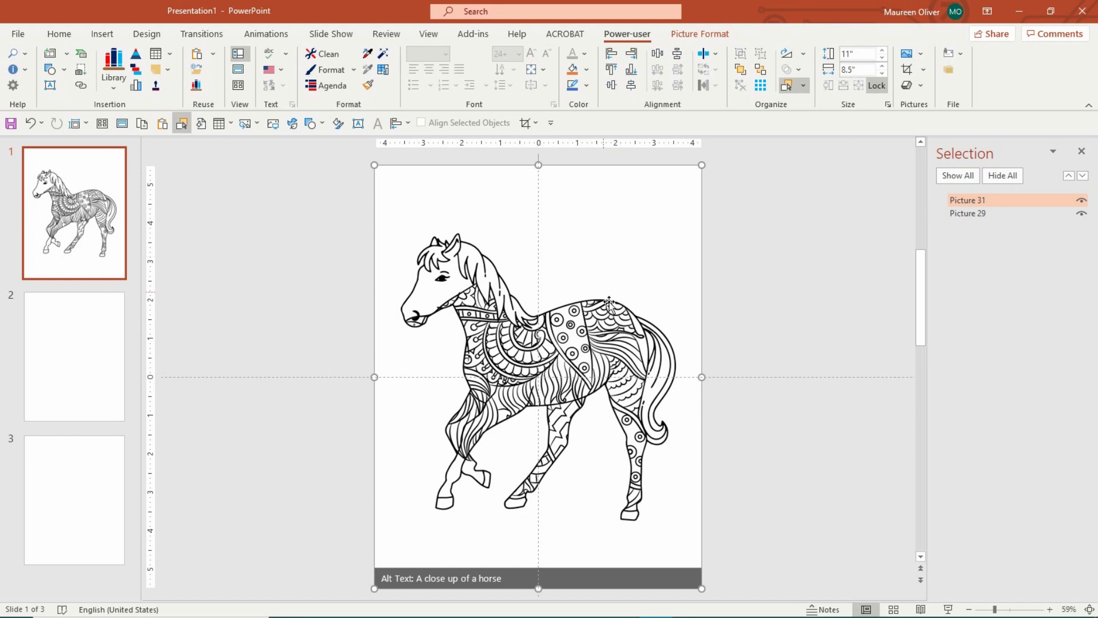
left_click_drag(666, 237, 447, 238)
left_click(634, 340)
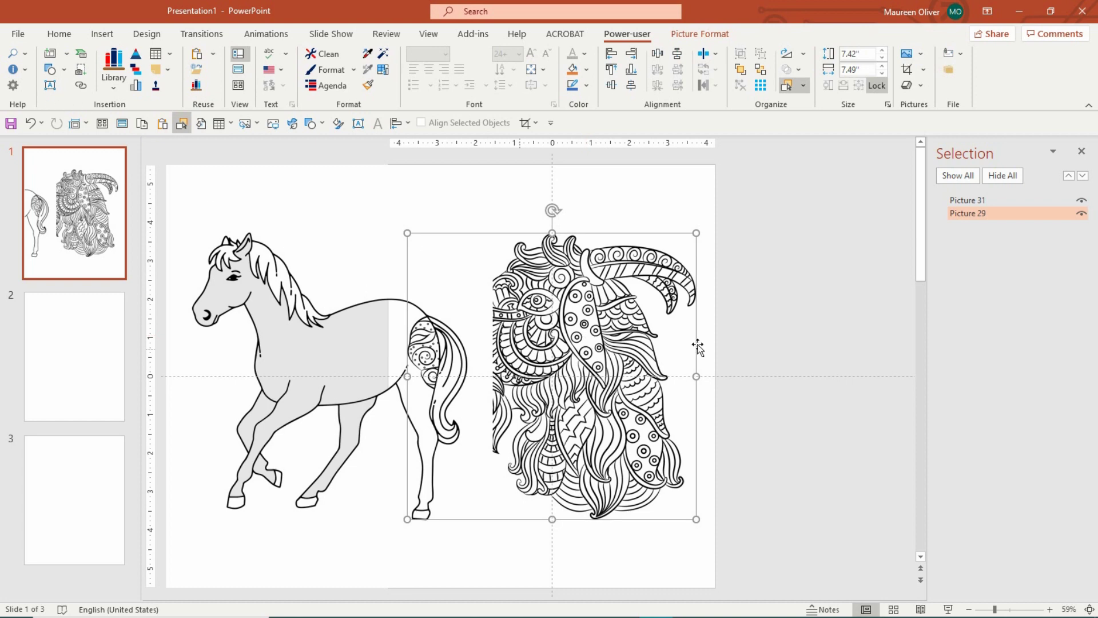
Shift the goat pattern and horse outline until the horse sits centred over the goat pattern.
left_click_drag(601, 318, 704, 321)
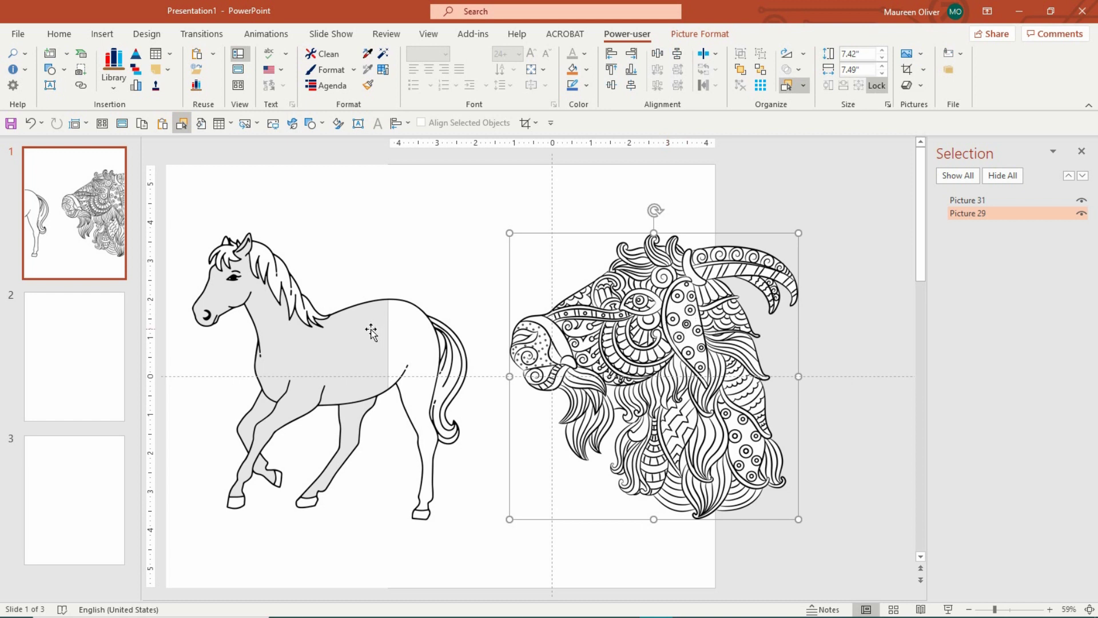
left_click(284, 287)
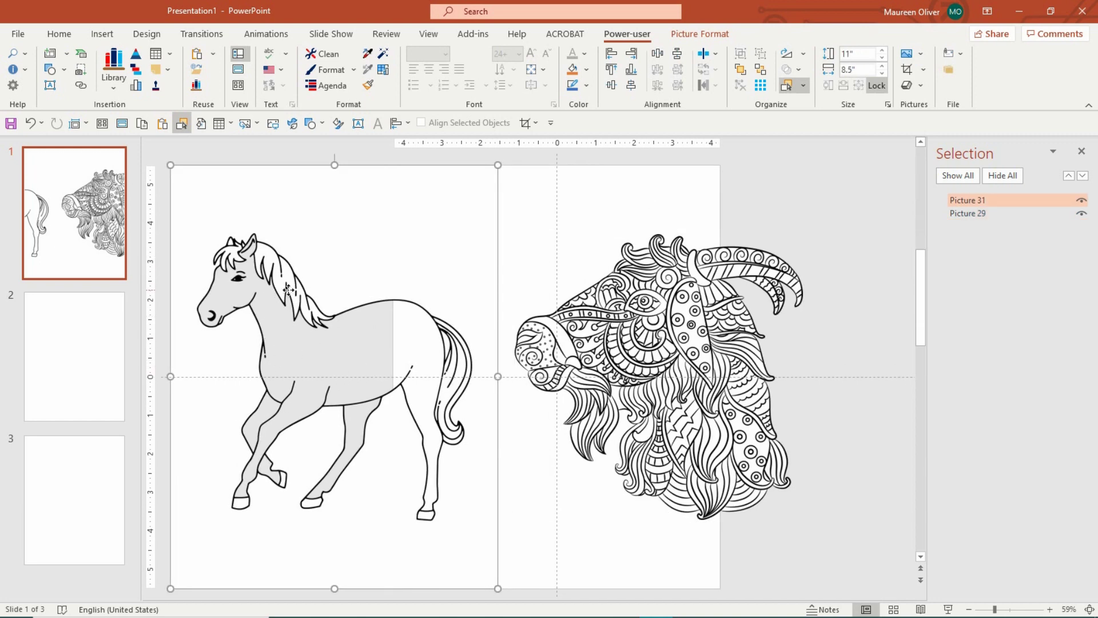
left_click_drag(288, 289, 298, 286)
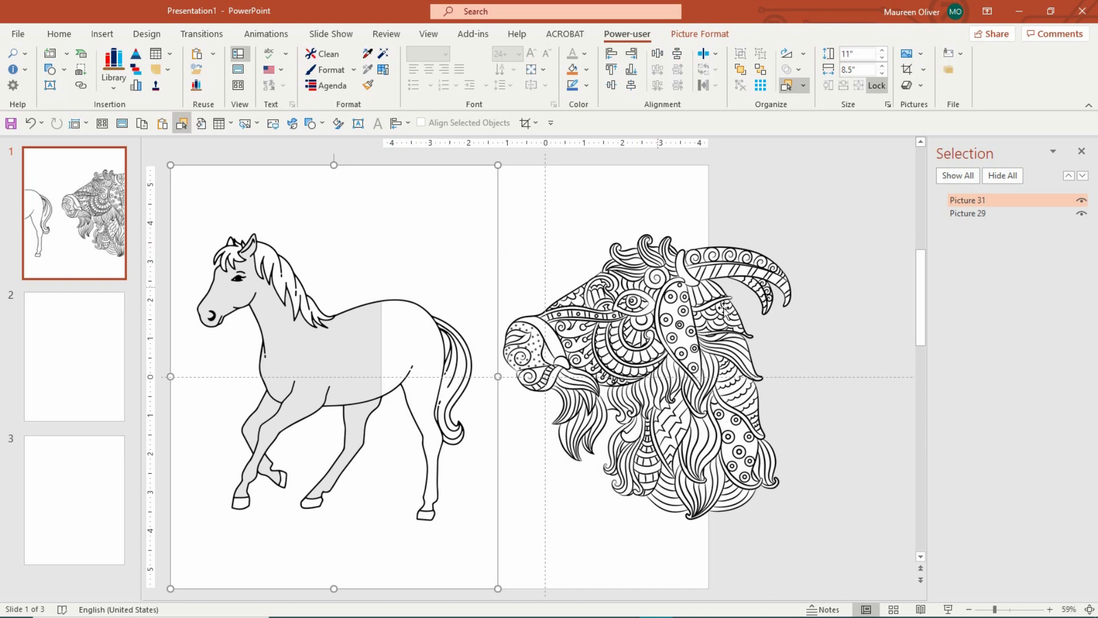
left_click_drag(707, 318, 585, 321)
left_click_drag(368, 191, 574, 197)
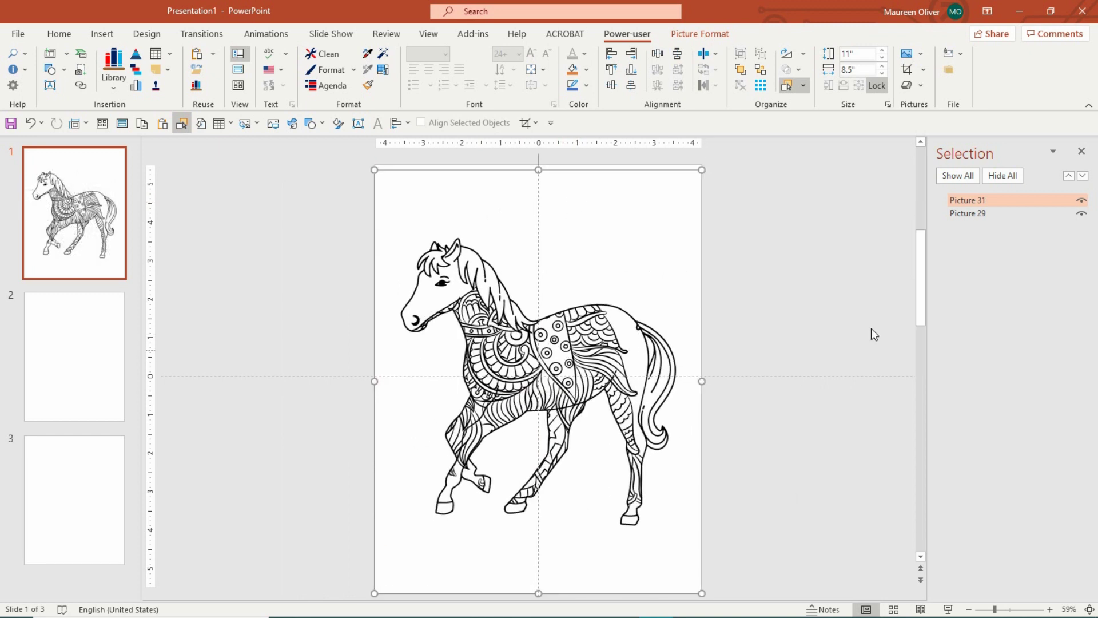
Rotate goat pattern Picture 29 clockwise under the horse, then select it with horse Picture 31.
left_click(709, 34)
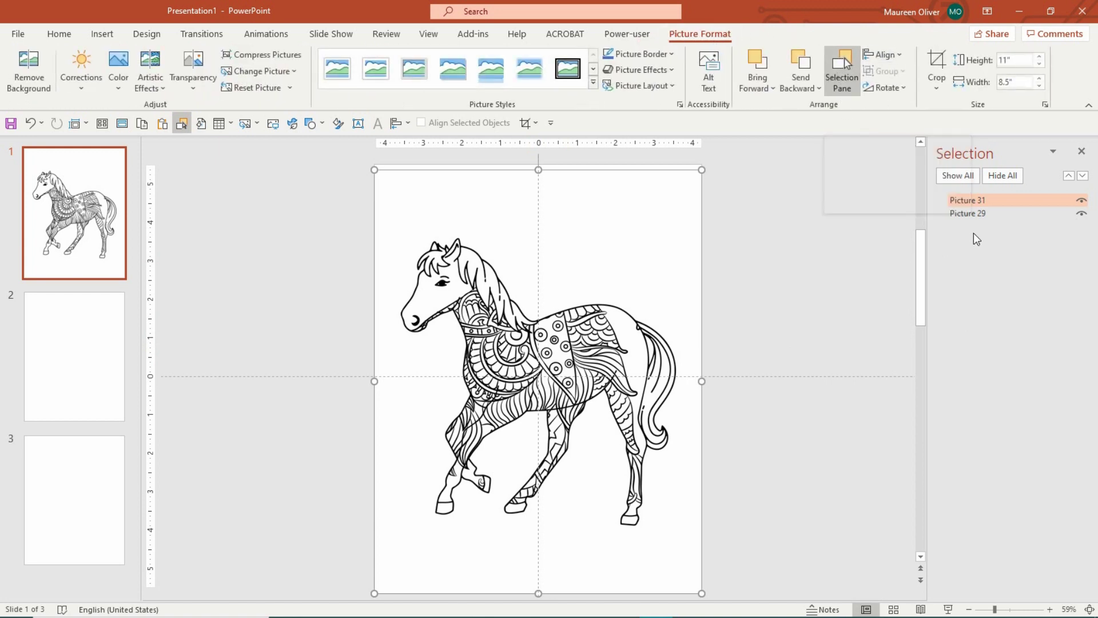
left_click(977, 212)
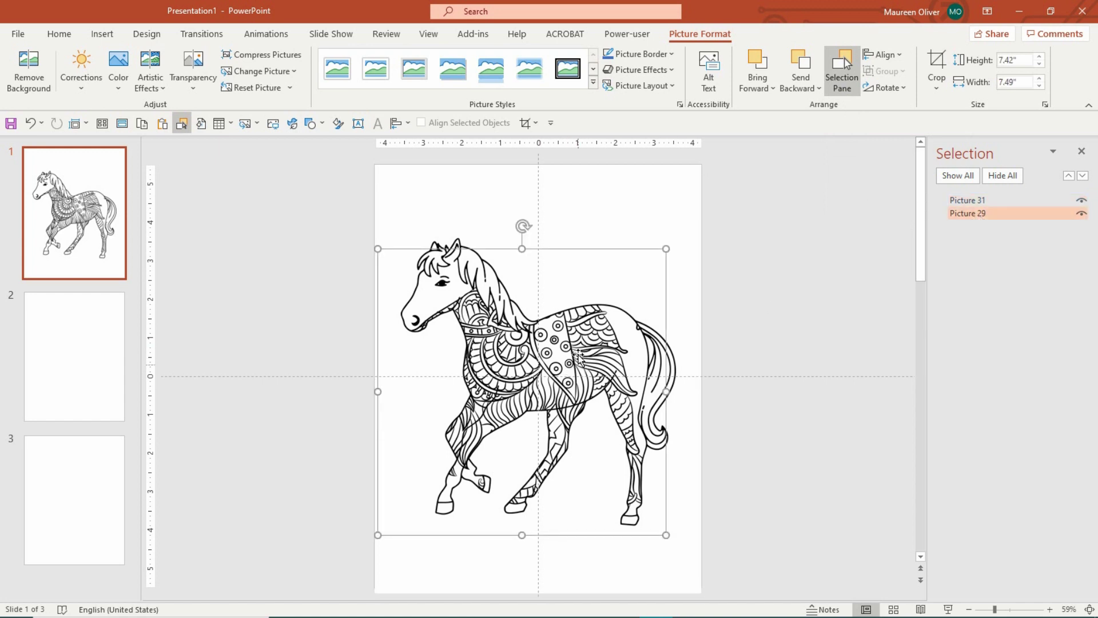
left_click_drag(522, 225, 659, 409)
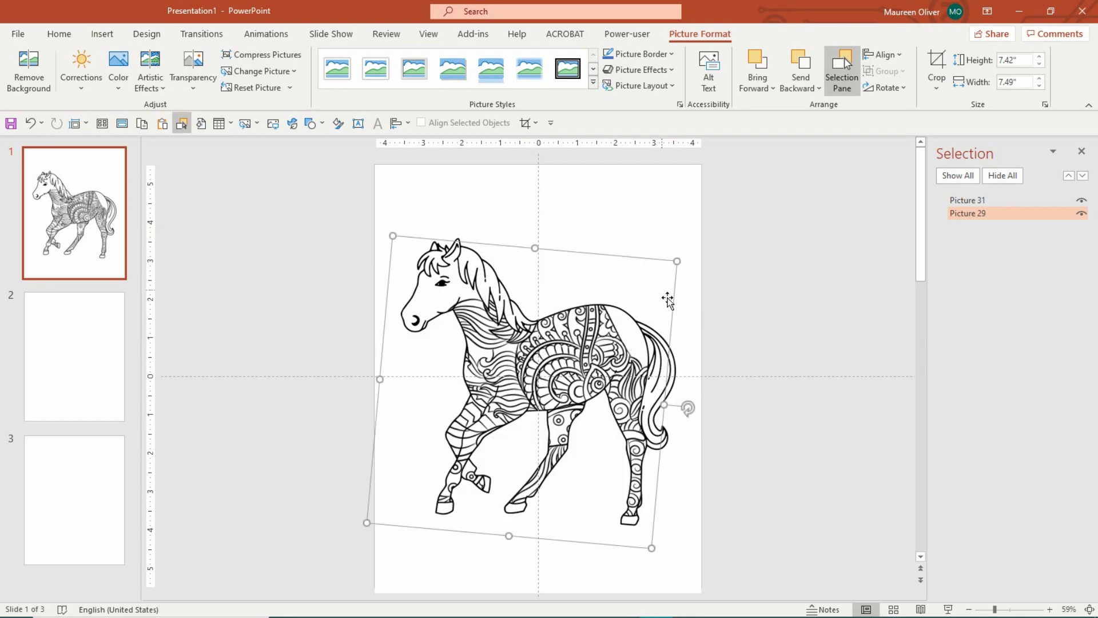
left_click(696, 300)
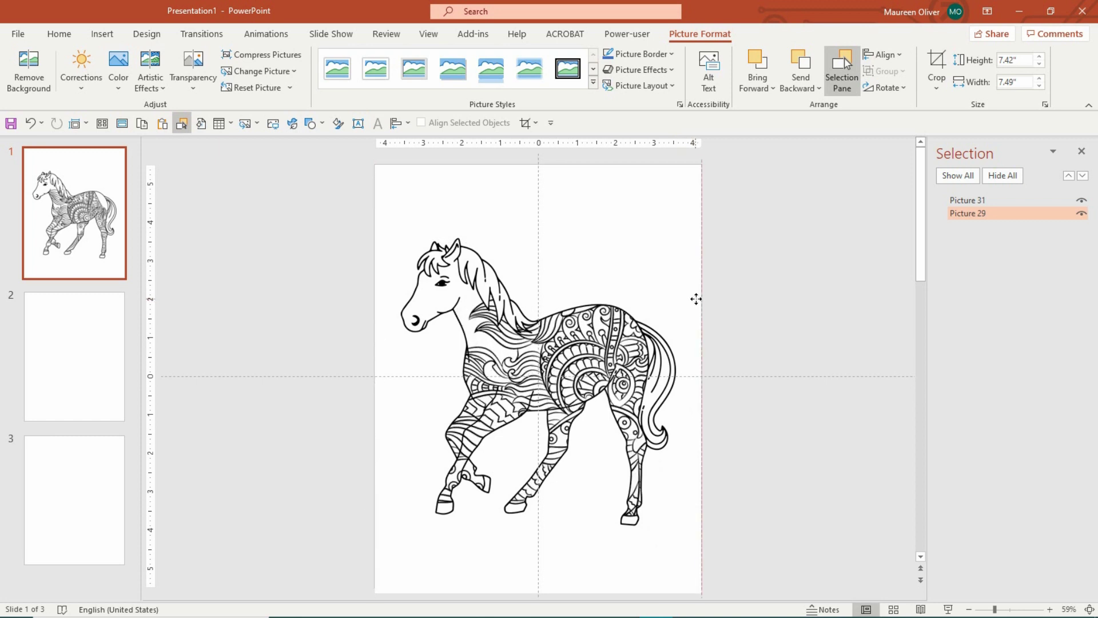
left_click(629, 321)
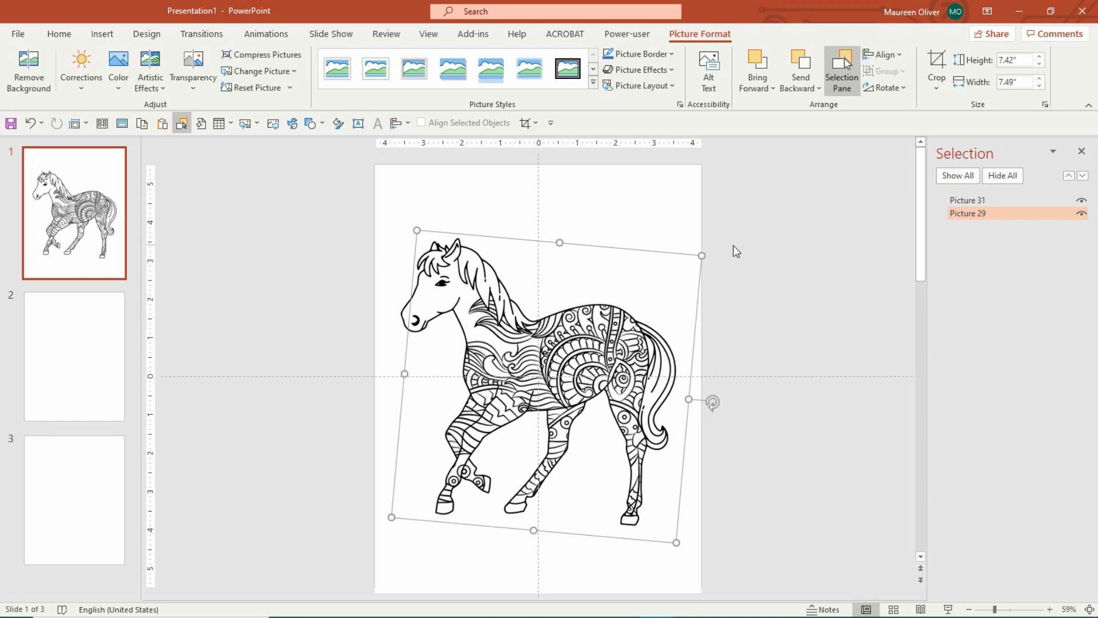
left_click(977, 201, "ctrl")
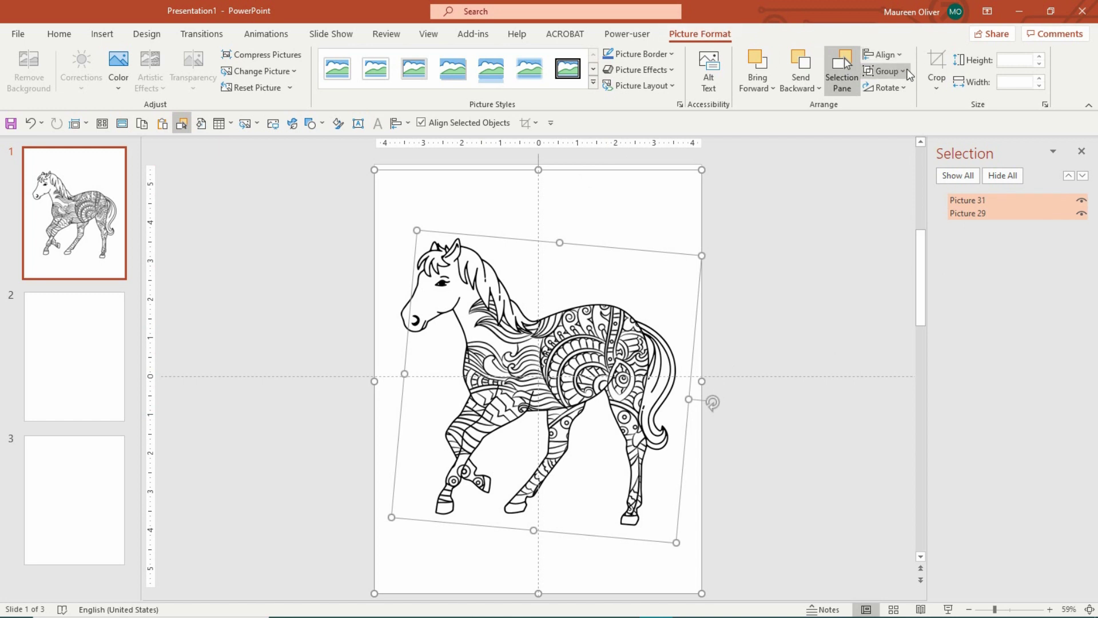
Group the selected horse outline and goat pattern into Group 32, then deselect.
left_click(907, 71)
left_click(898, 89)
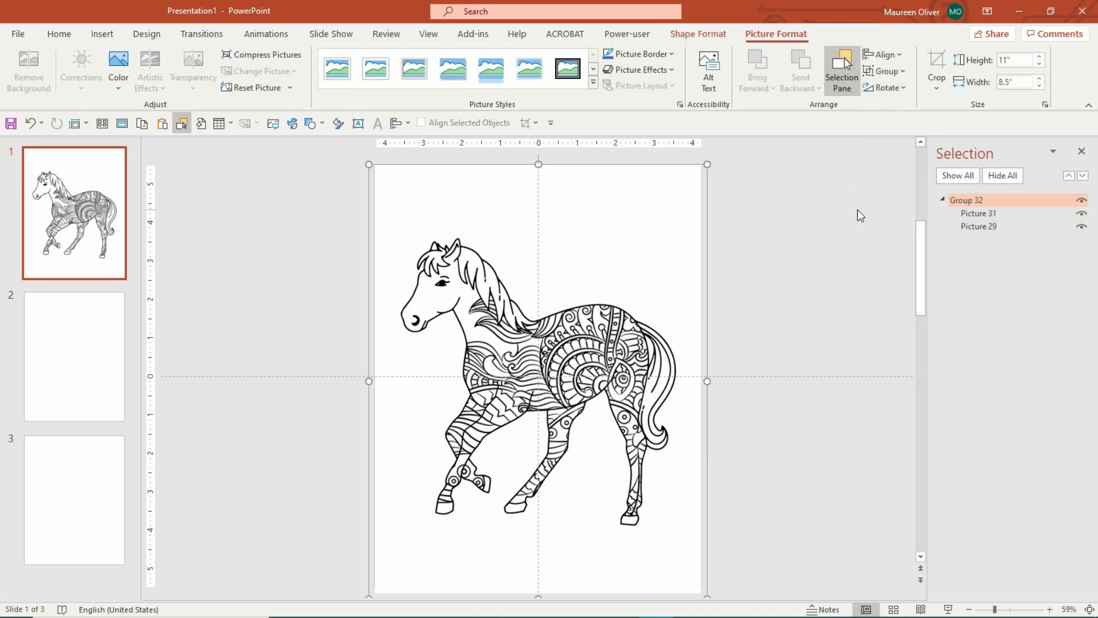
left_click_drag(645, 225, 645, 220)
left_click(761, 290)
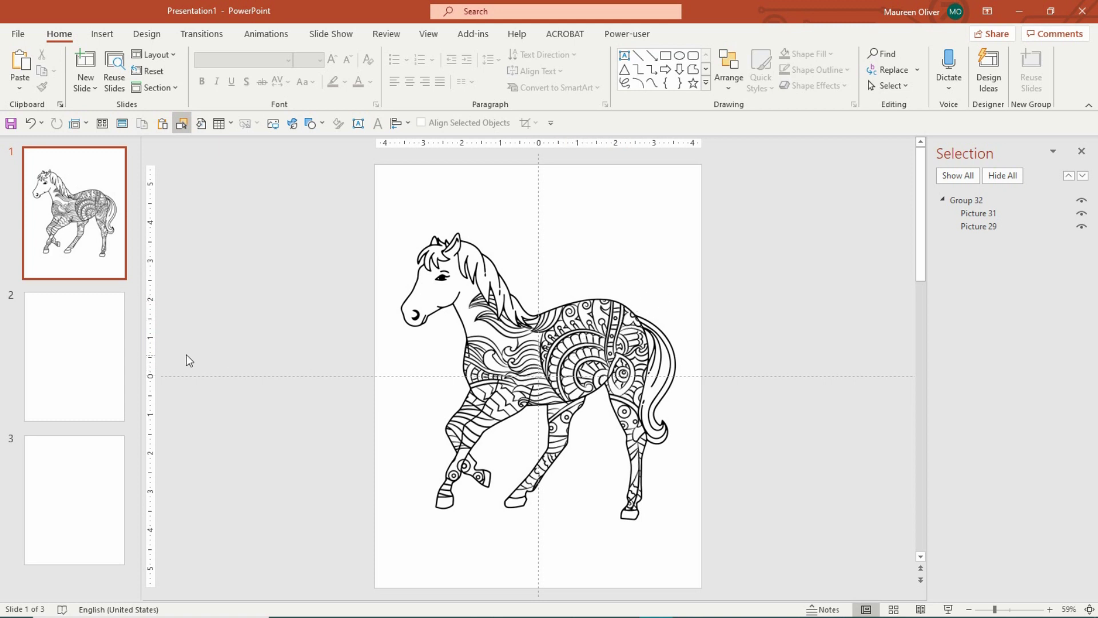
Insert the Squirrel.png pattern (7.24" × 6.03") onto blank slide 2.
left_click(98, 359)
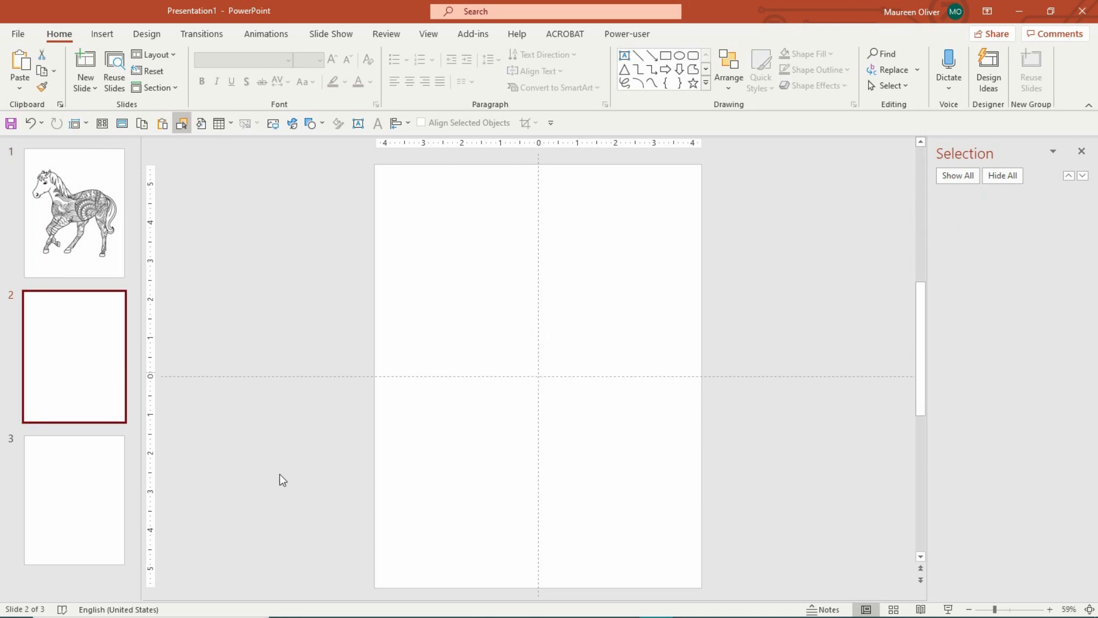
left_click(273, 123)
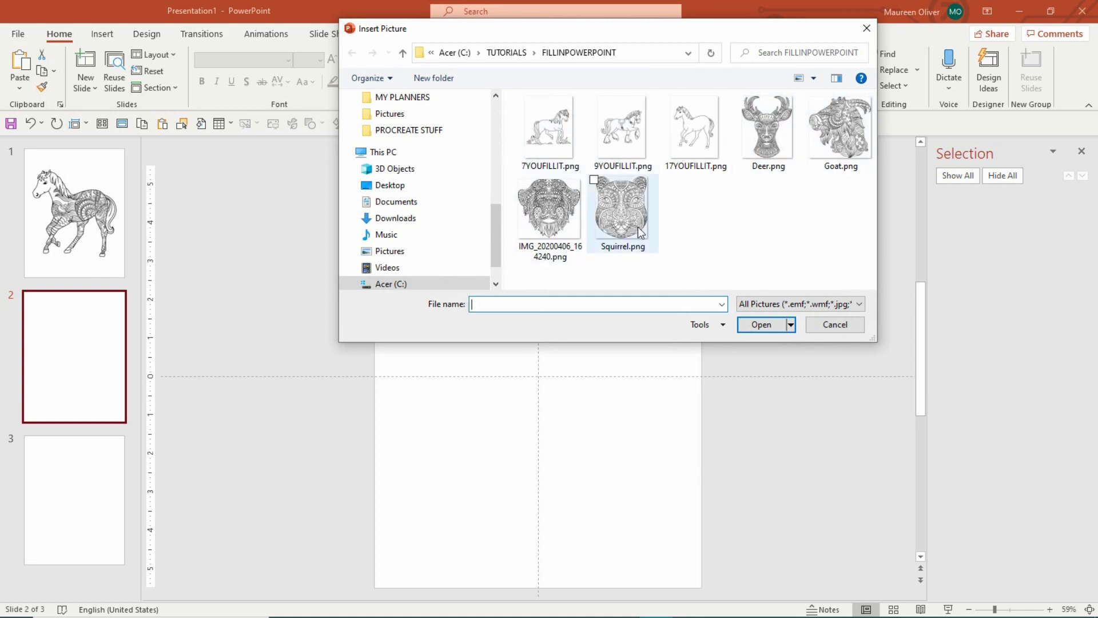
double_click(622, 206)
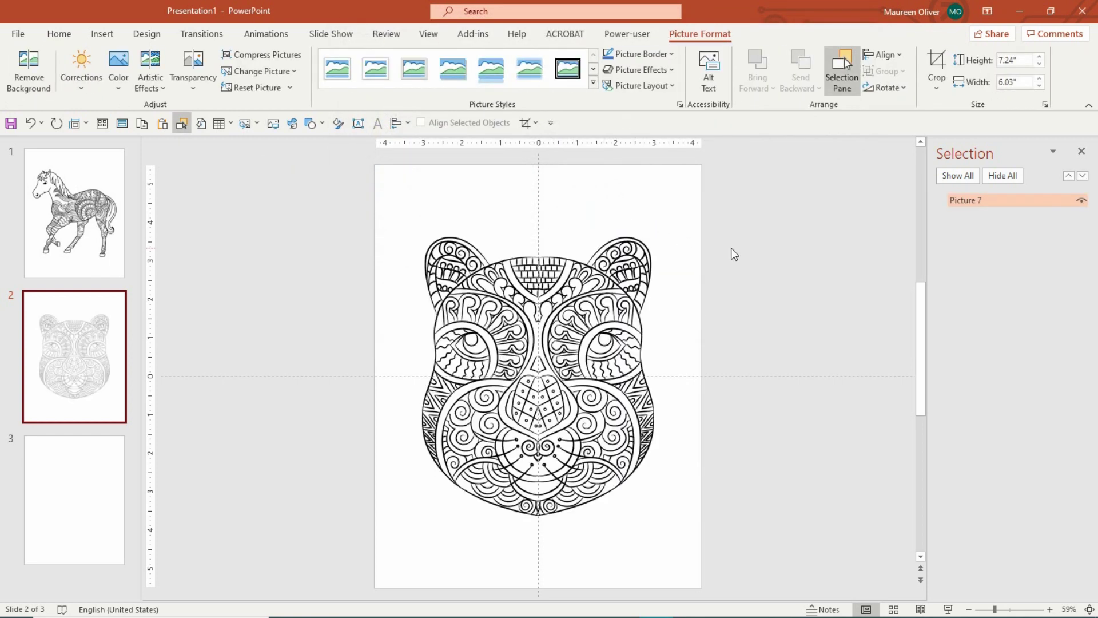
left_click(225, 179)
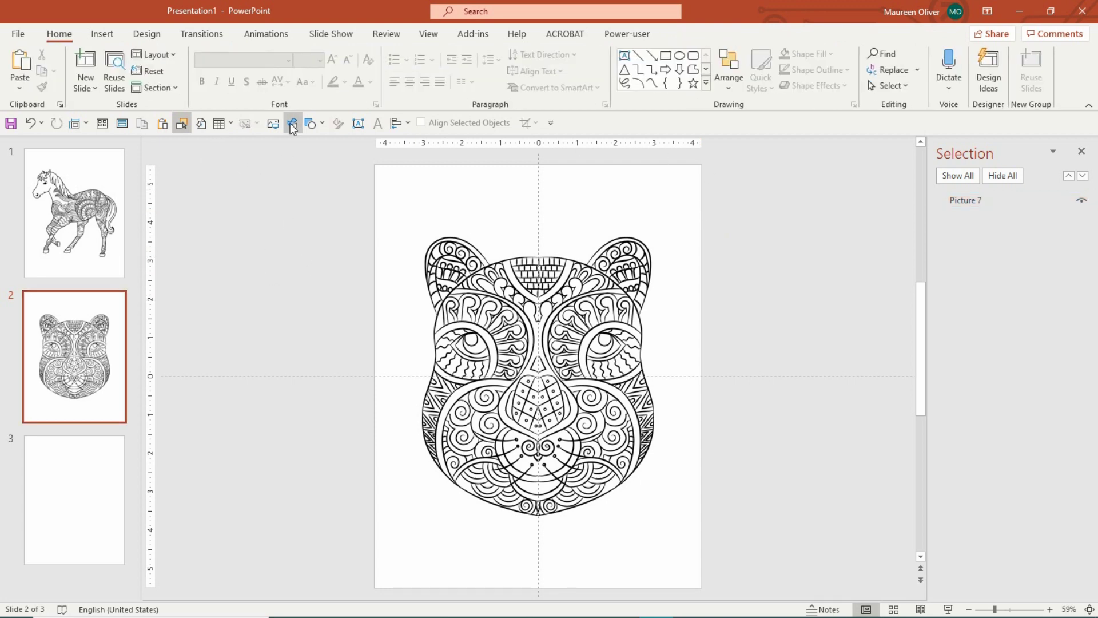
Insert the 9YOUFILLIT.png draft-horse outline onto slide 2 at 11" × 8.5".
left_click(273, 128)
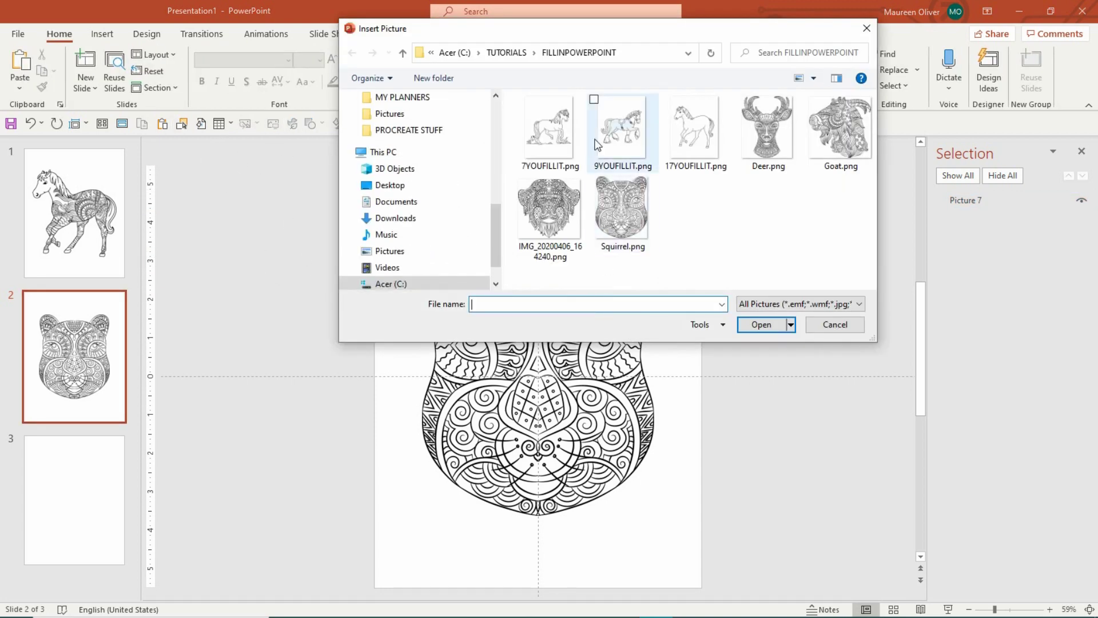
double_click(634, 135)
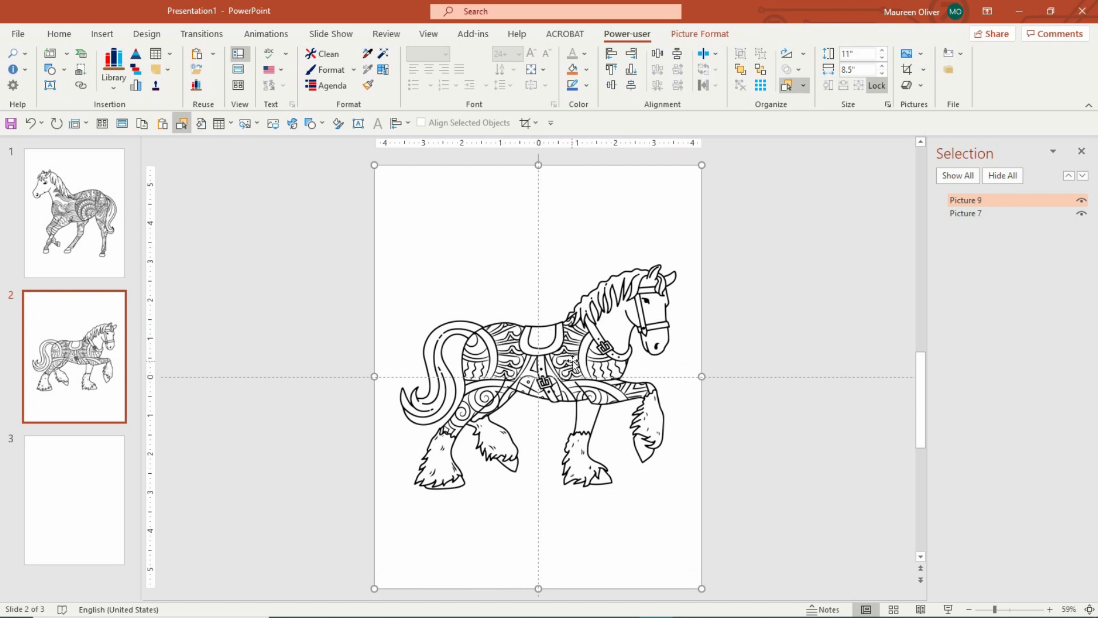
Rotate the squirrel pattern 180° in two quarter turns and nudge it slightly right.
left_click(969, 215)
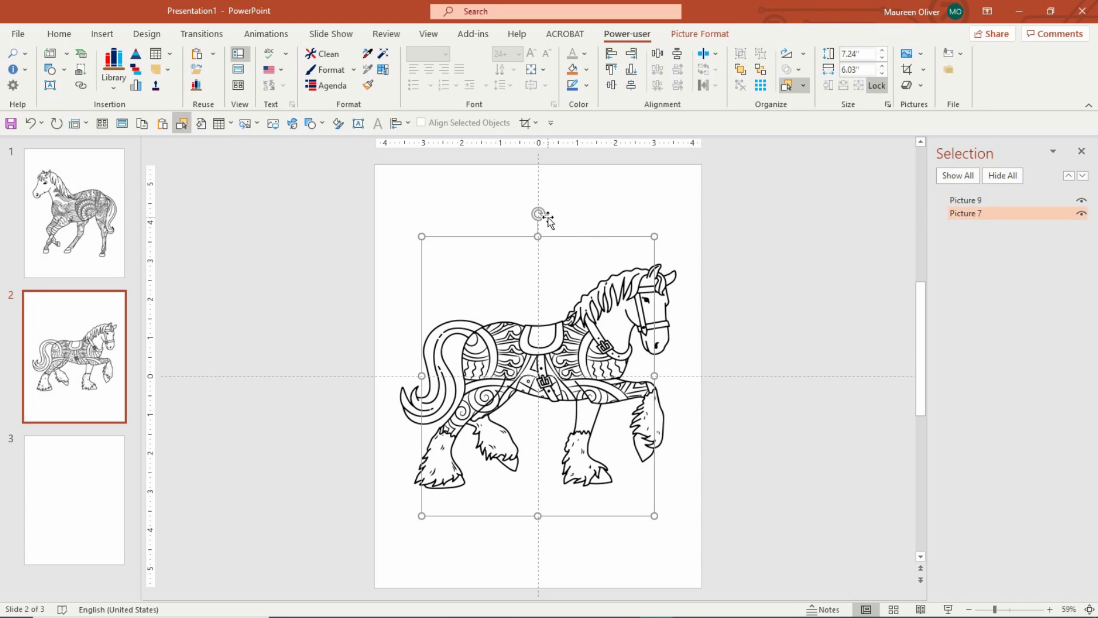
left_click_drag(538, 214, 685, 378)
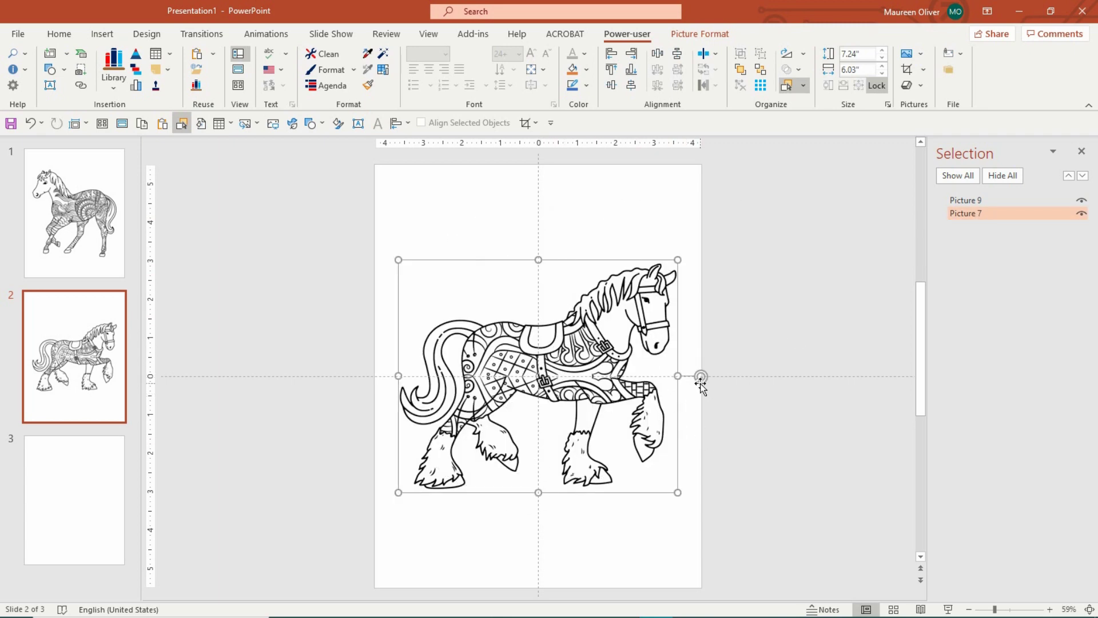
left_click_drag(701, 377, 538, 539)
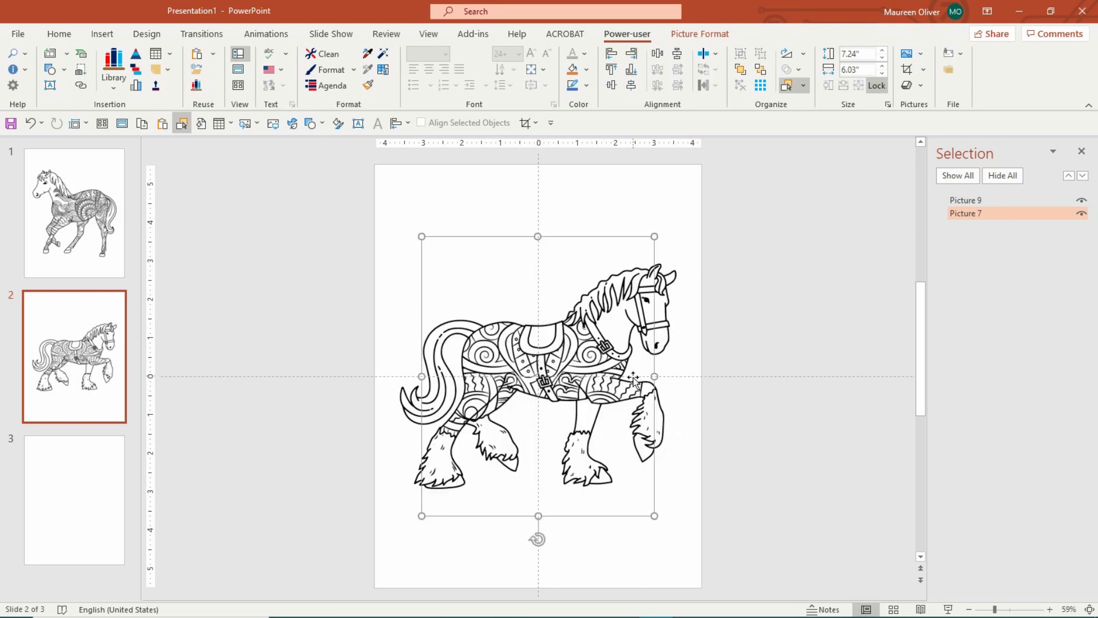
left_click(606, 527)
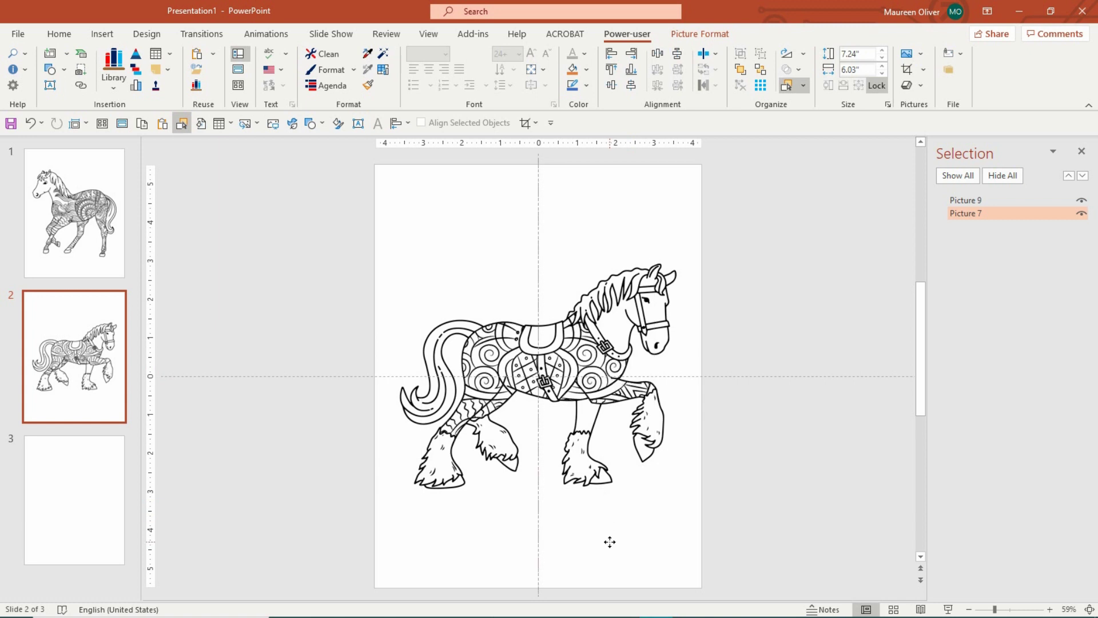
left_click(609, 542)
left_click_drag(615, 542, 622, 543)
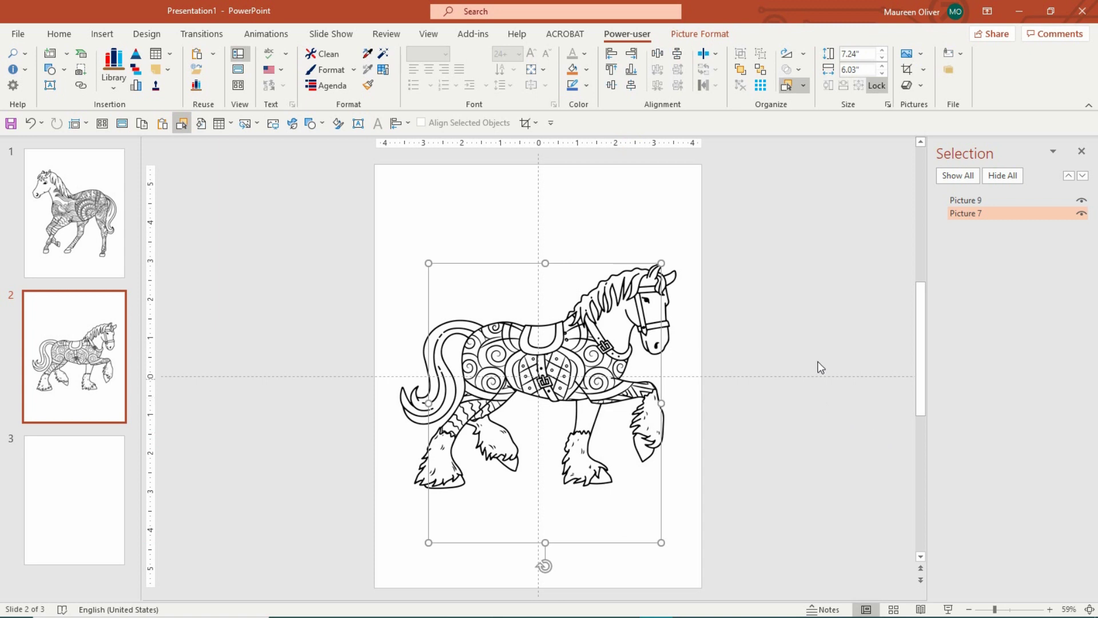
Select horse Picture 9 with pattern Picture 7 and group them into Group 10.
left_click(805, 332)
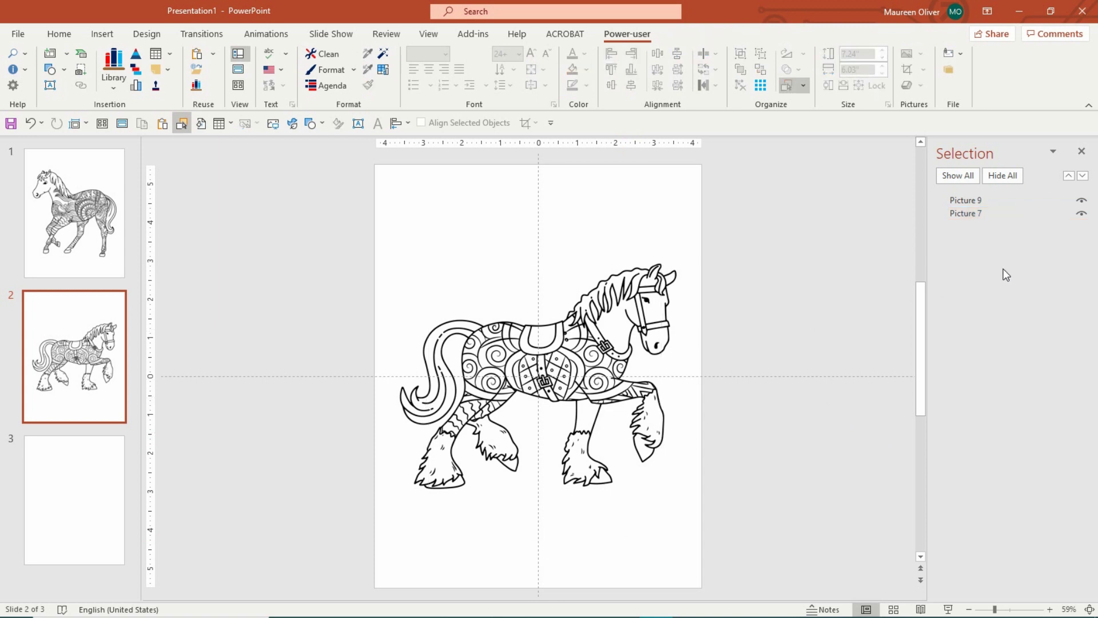
left_click(980, 201)
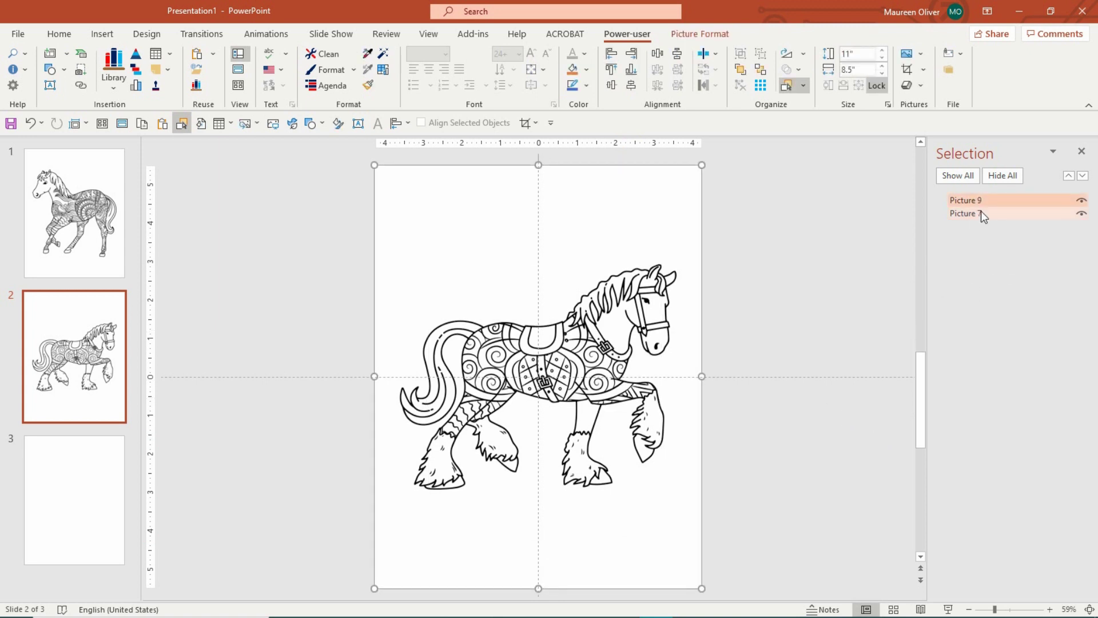
left_click(981, 212, "ctrl")
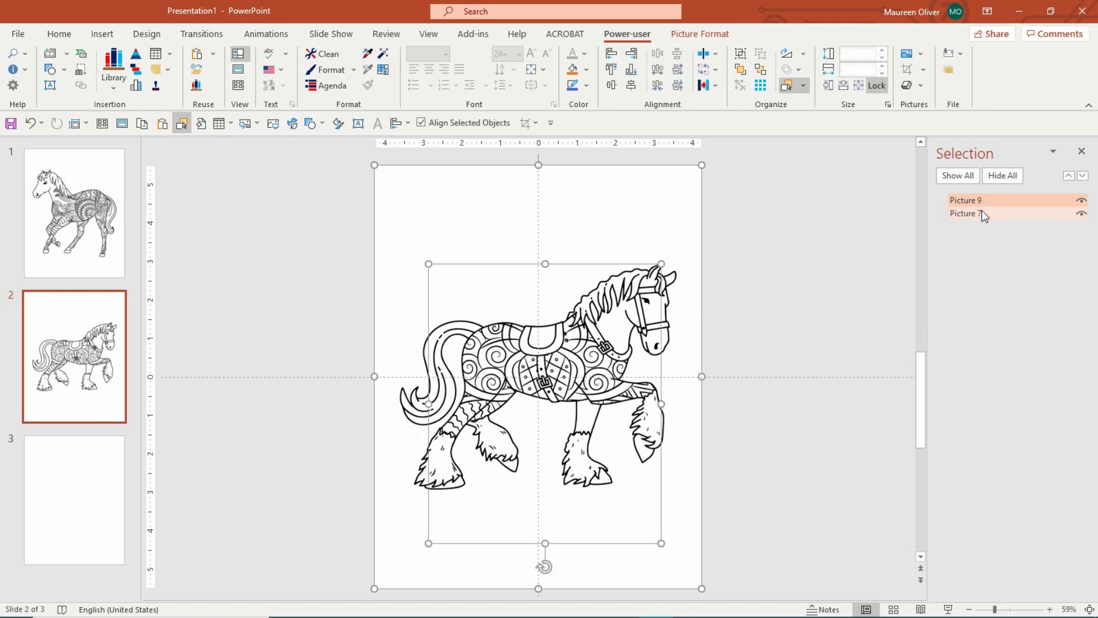
left_click(699, 35)
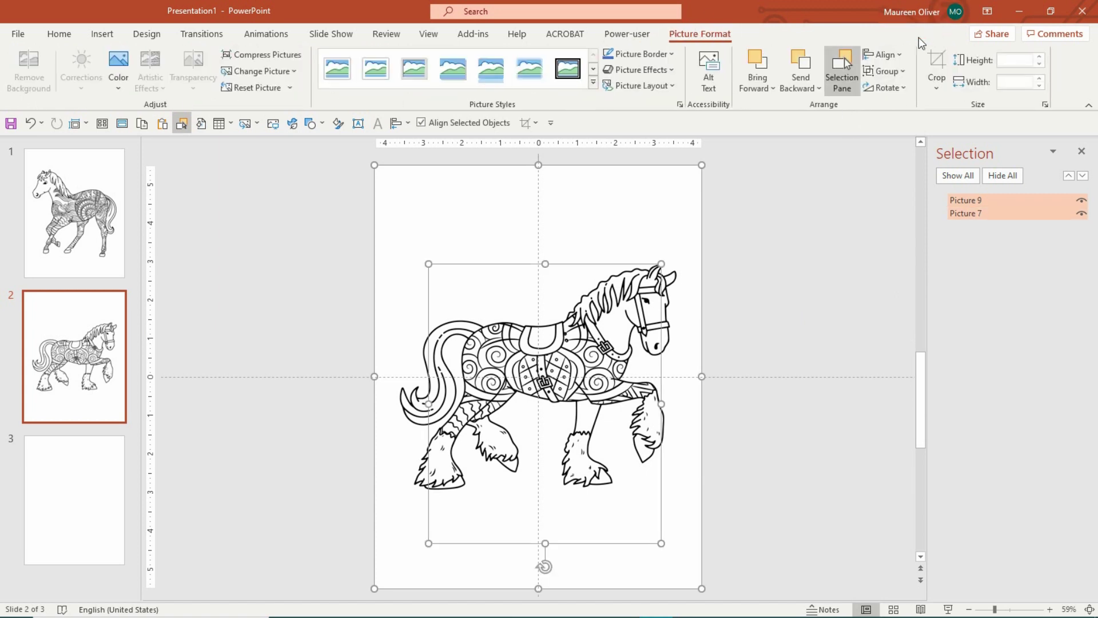
left_click(909, 71)
left_click(905, 91)
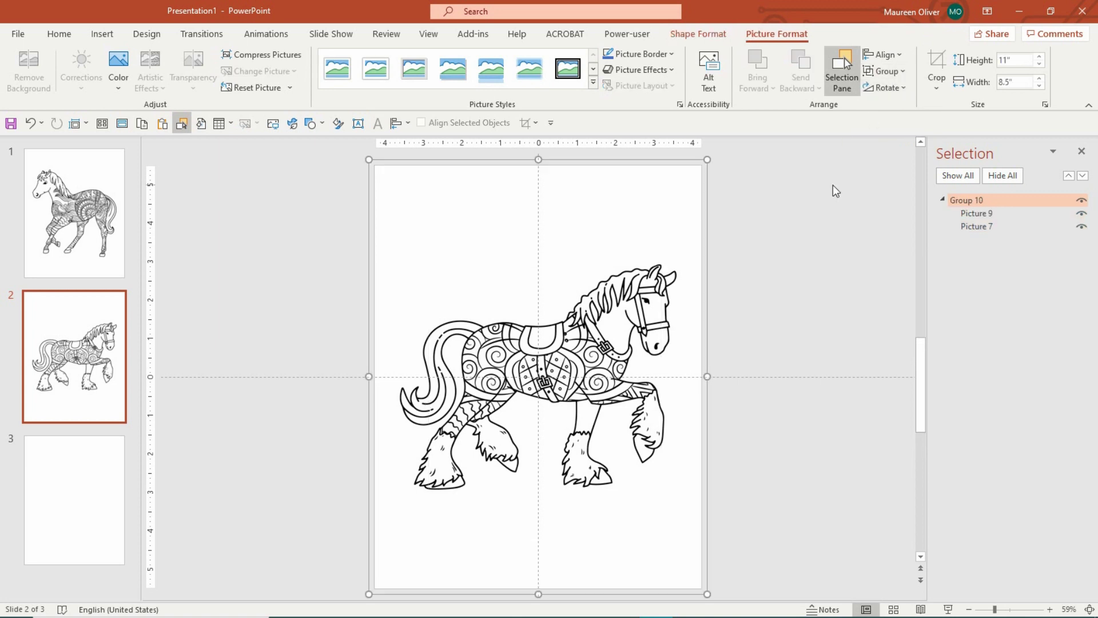
Drag IMG_20200406_164240.png from the FILLINPOWERPOINT folder onto empty slide 3.
left_click(93, 479)
mouse_move(365, 604)
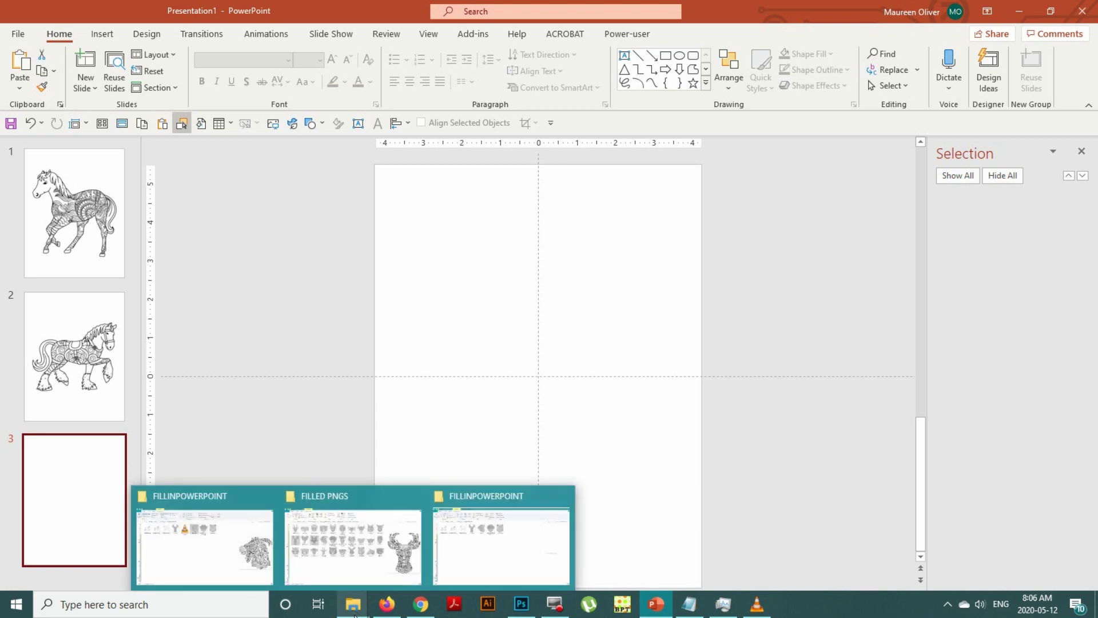
left_click(186, 544)
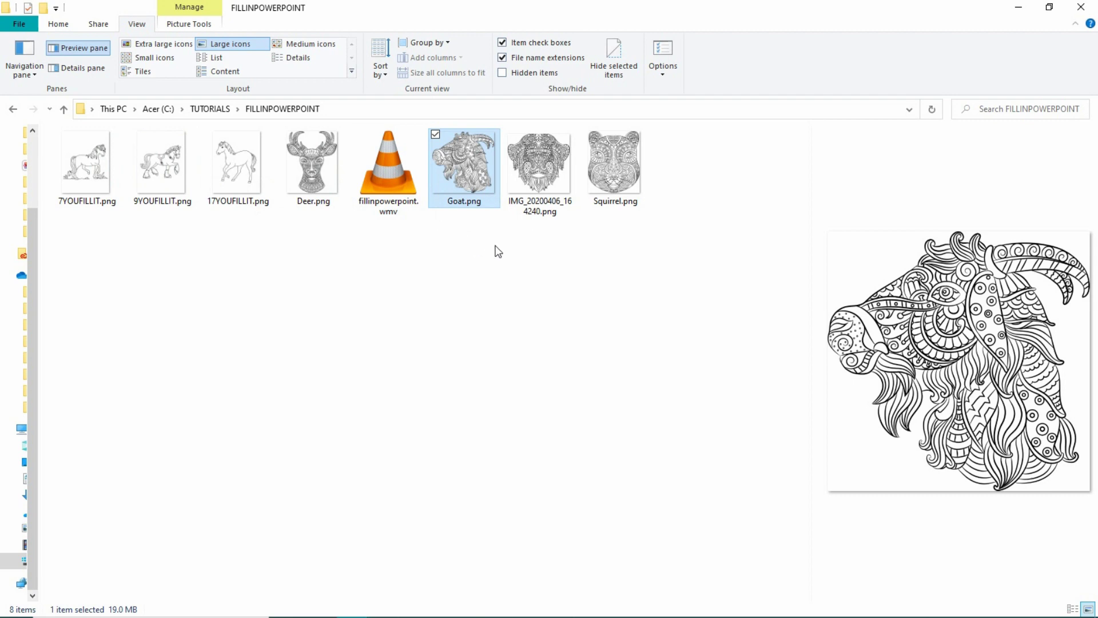
left_click(545, 167)
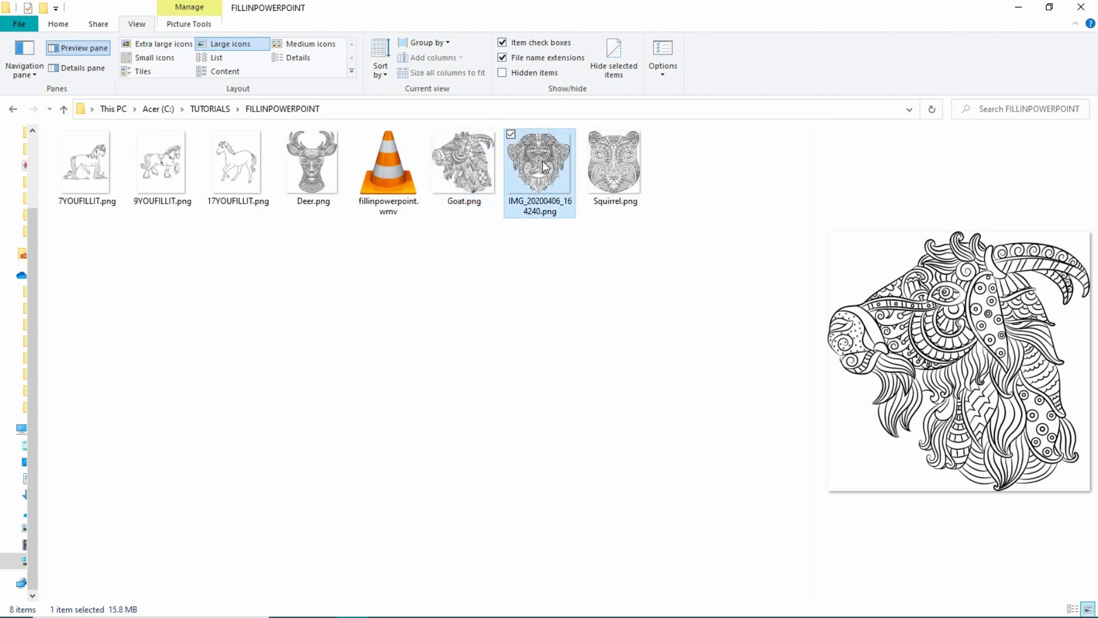
left_click_drag(546, 167, 637, 382)
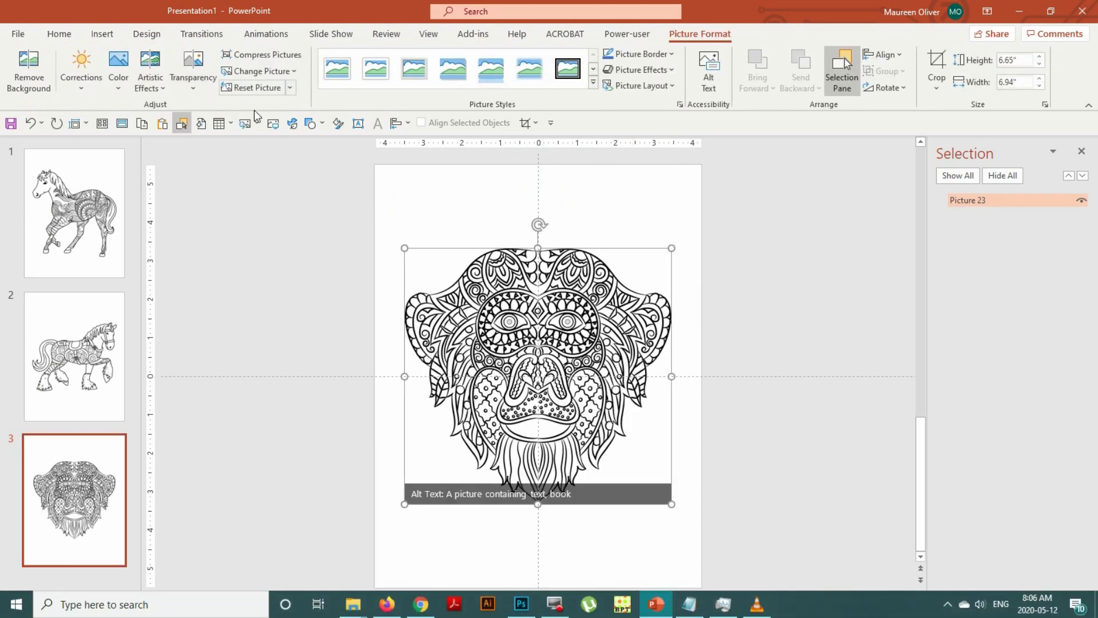
Insert the 7YOUFILLIT.png horse outline full-slide on slide 3, above the monkey pattern.
key("Escape")
left_click(273, 123)
left_click(538, 141)
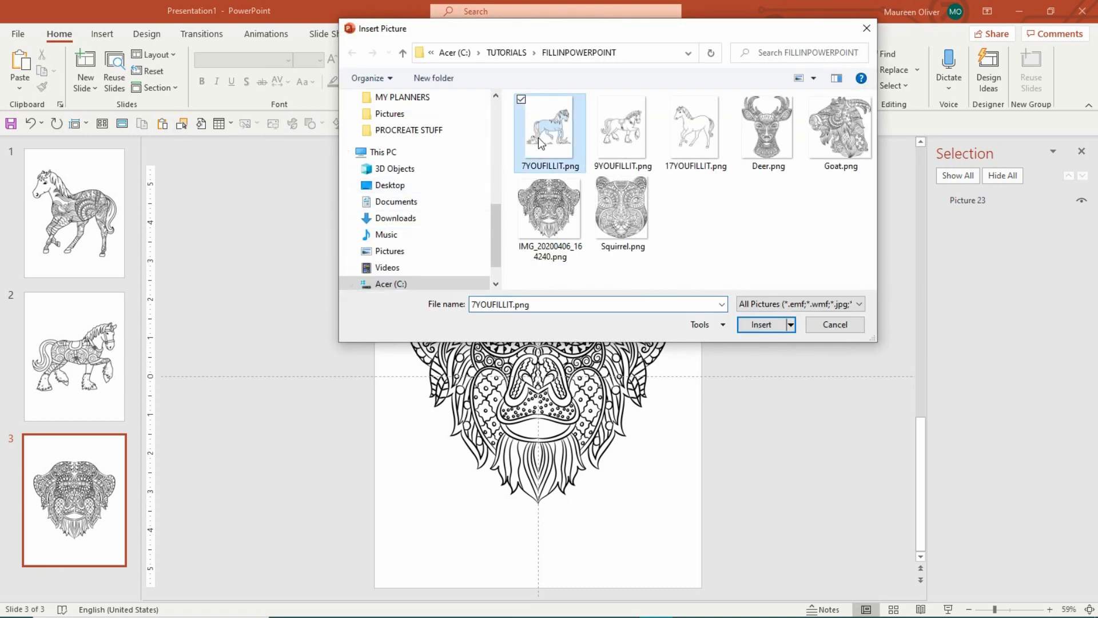
double_click(539, 138)
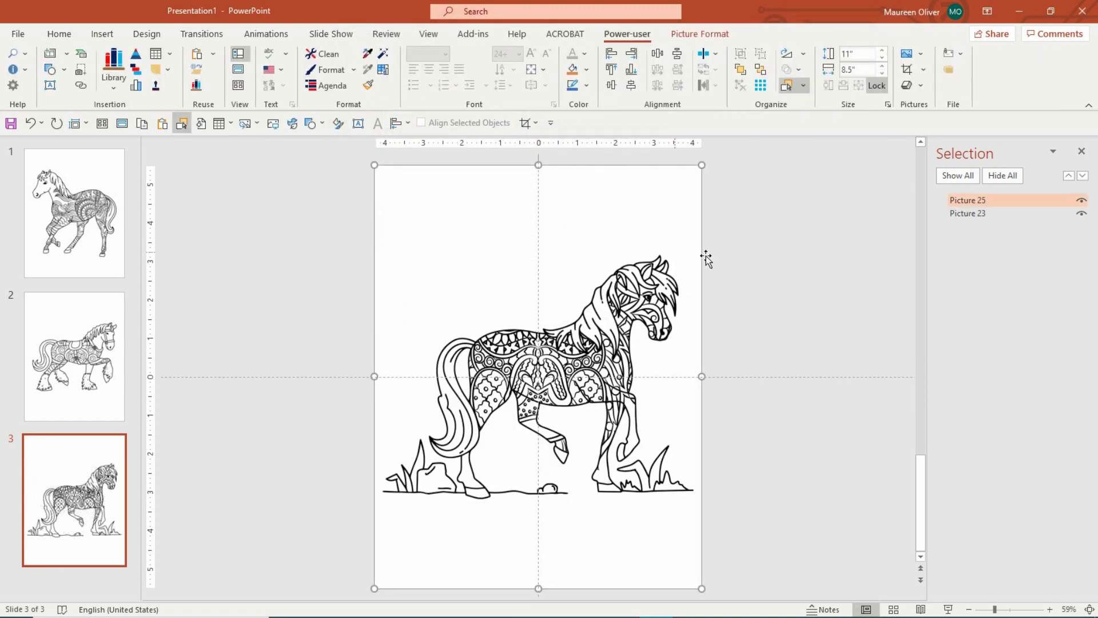
Tilt the monkey pattern (Picture 23) slightly clockwise and shift it to fill the horse's body.
mouse_move(691, 184)
left_mouse_down()
mouse_move(429, 186)
mouse_move(675, 198)
left_mouse_up()
left_click(979, 213)
left_click_drag(538, 221, 750, 392)
left_click_drag(605, 248, 574, 278)
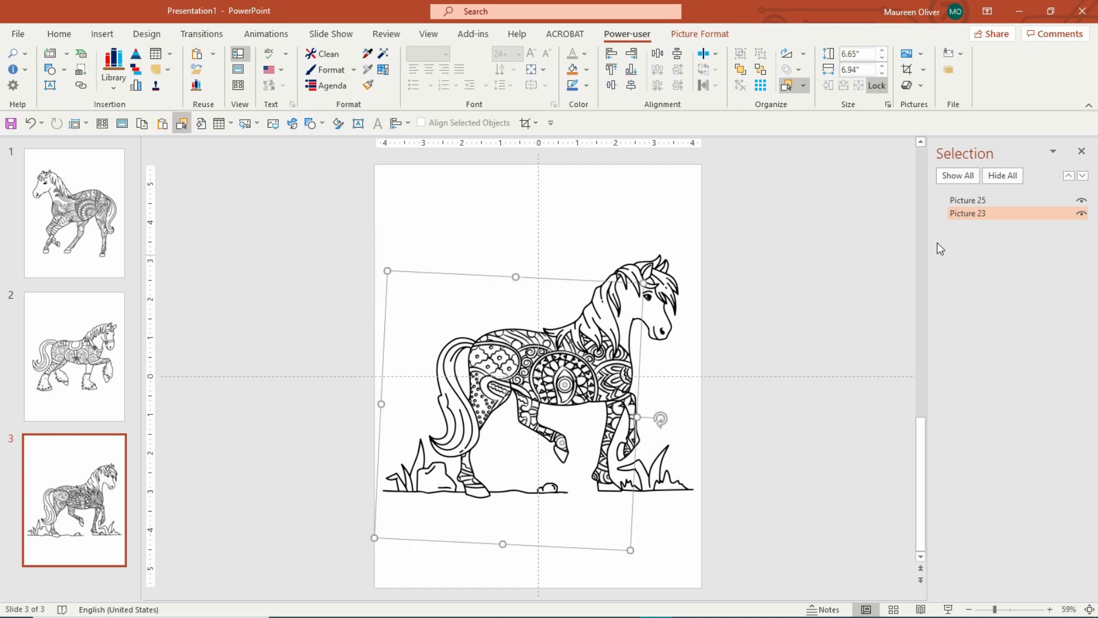
Group the horse outline (Picture 25) with the monkey pattern (Picture 23) into Group 26.
left_click(818, 255)
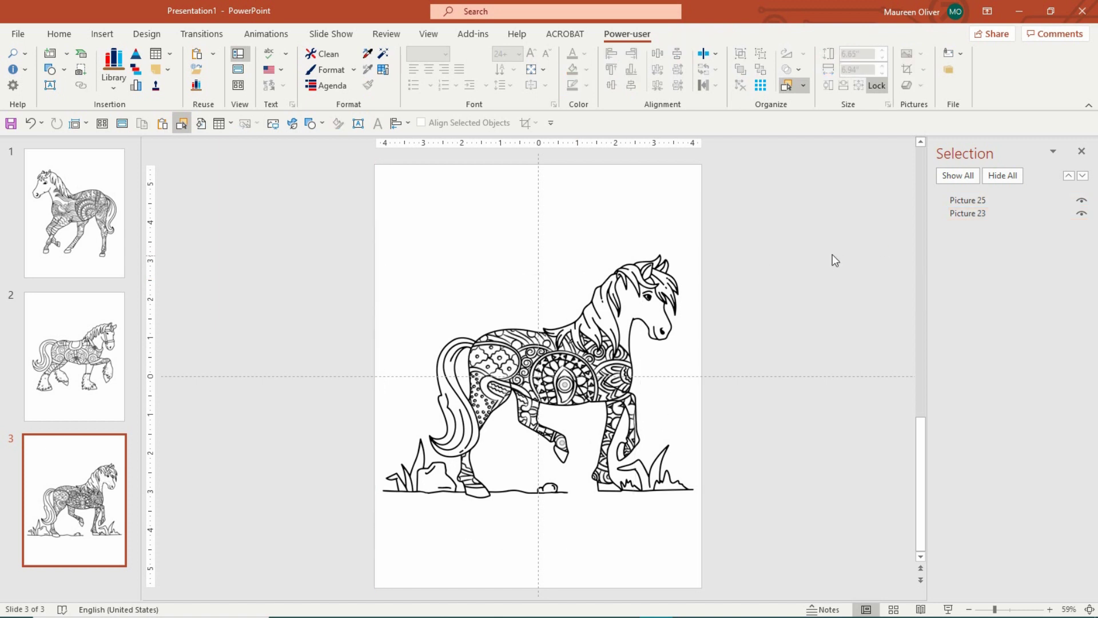
left_click(980, 200)
left_click(990, 216, "ctrl")
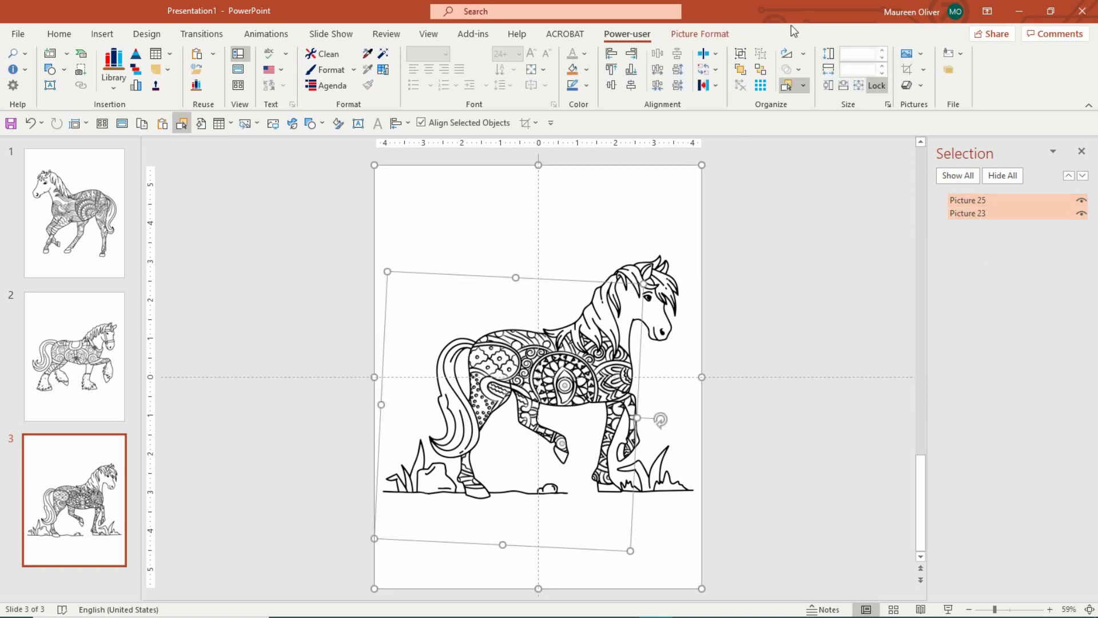
left_click(709, 37)
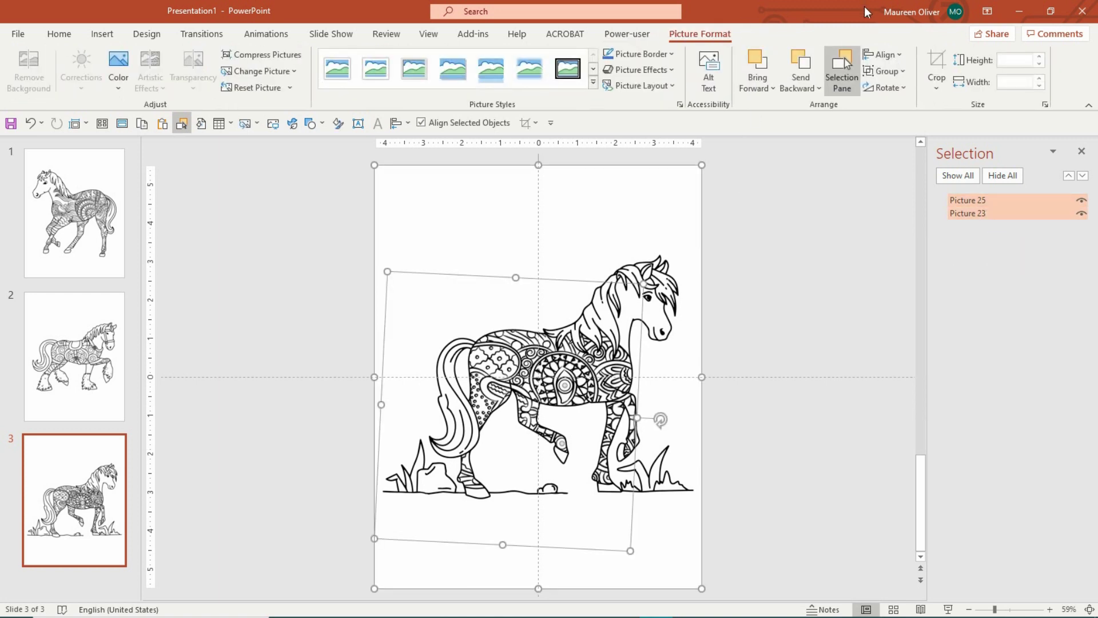
left_click(902, 72)
left_click(912, 90)
left_click(800, 235)
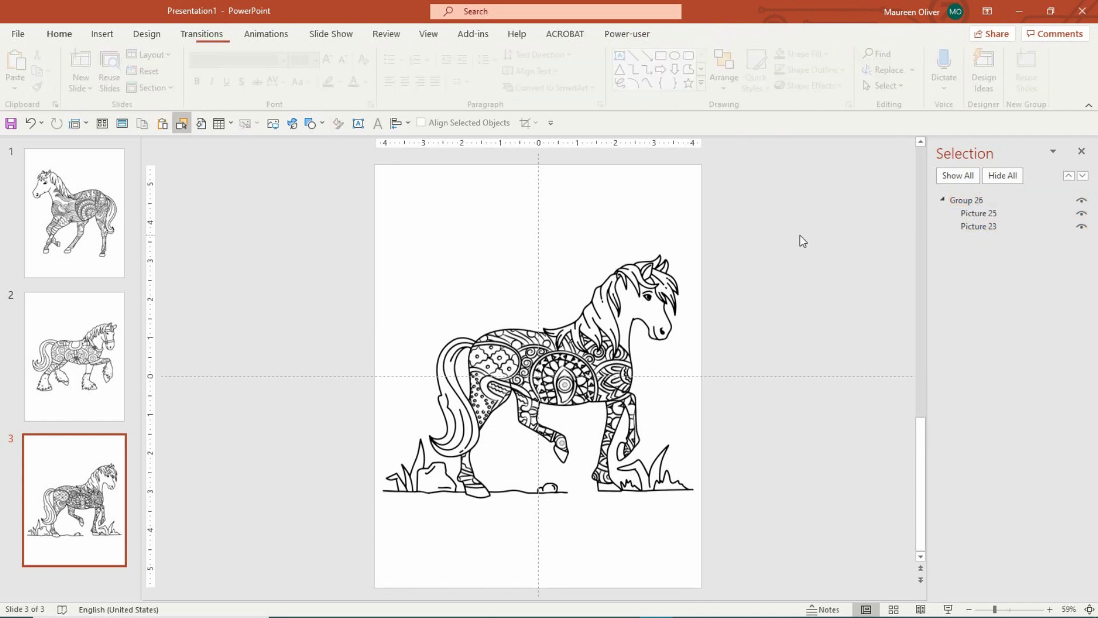
scroll(334, 282, "up", 2)
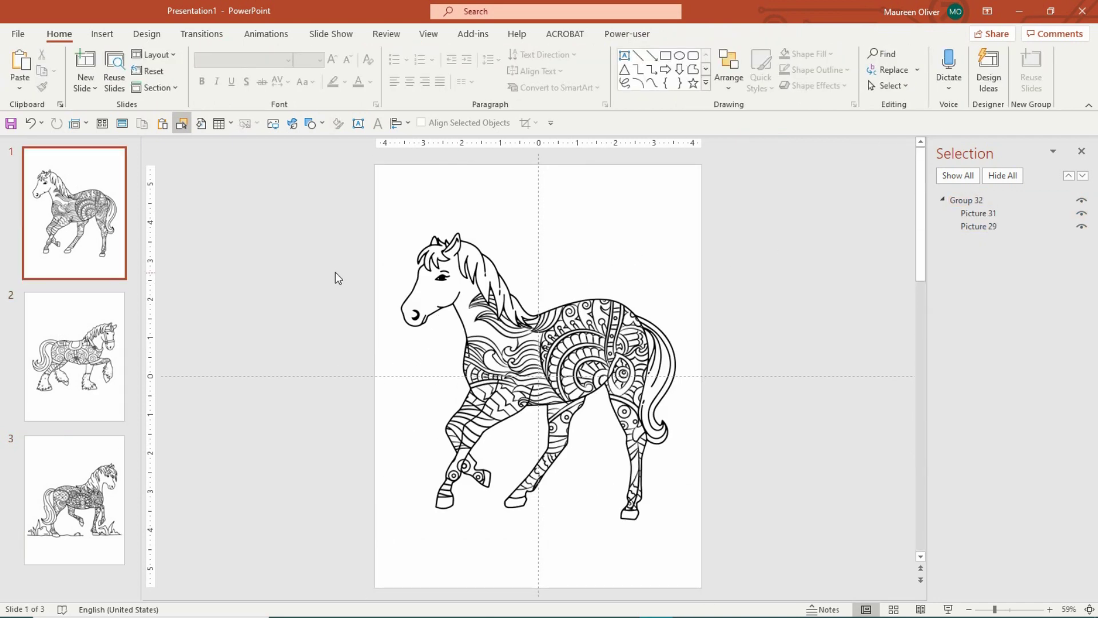
scroll(297, 242, "down", 1)
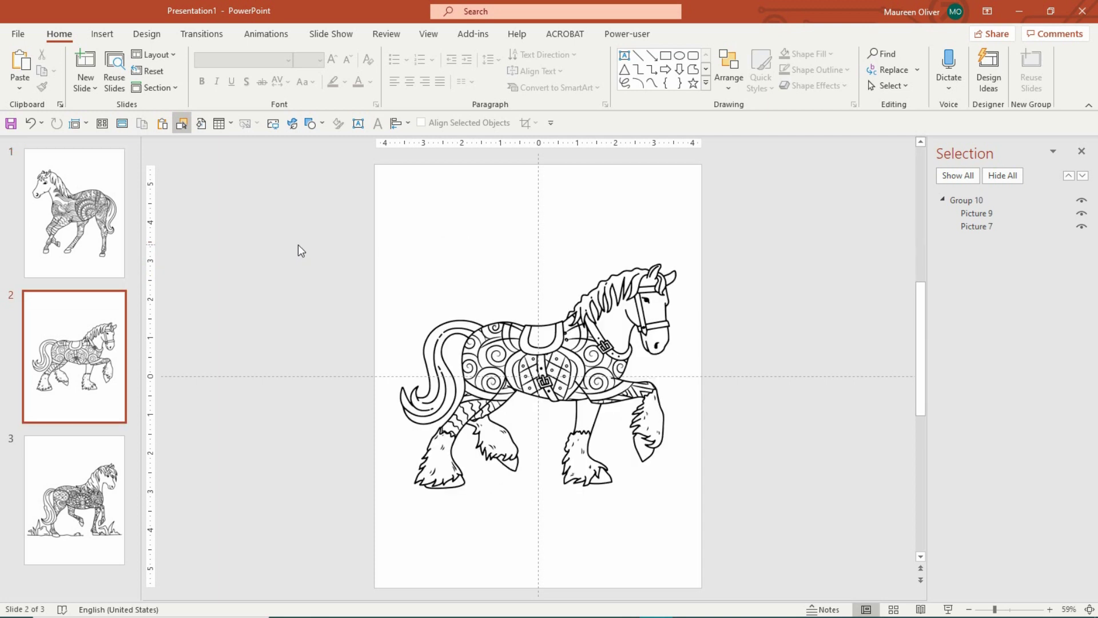
scroll(298, 246, "down", 1)
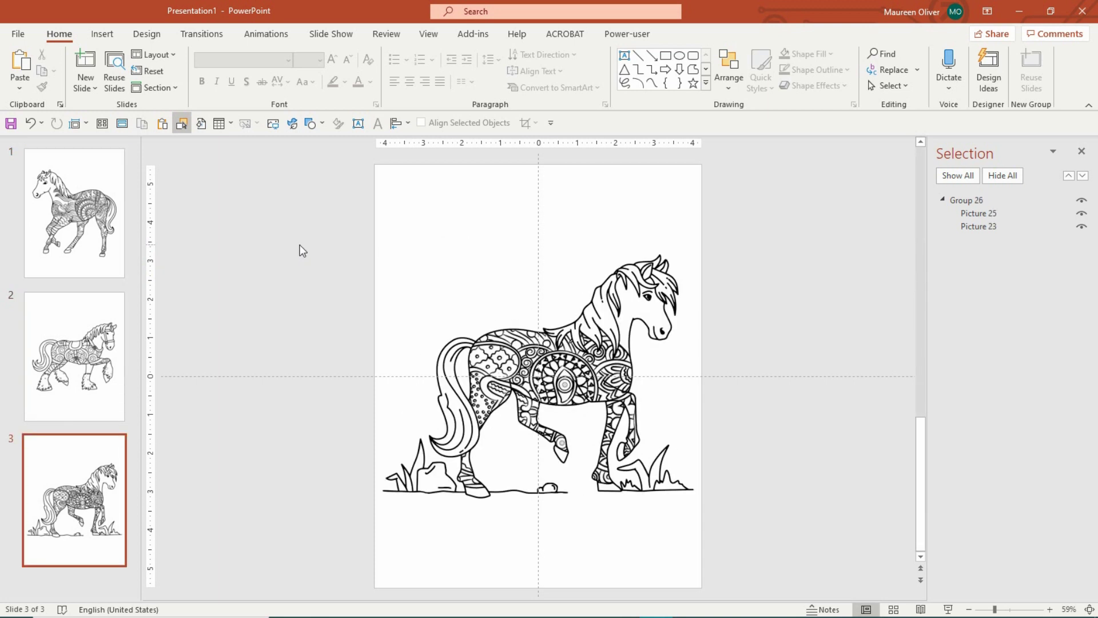